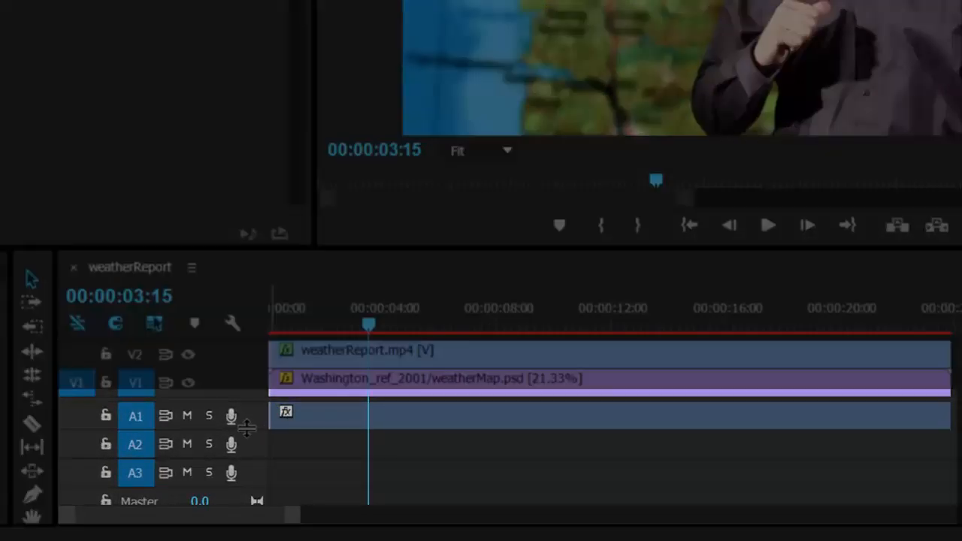
# Enlarge audio track A1 to show its waveform and lower the video/audio divider to make room above the video tracks.
pyautogui.click(244, 429)
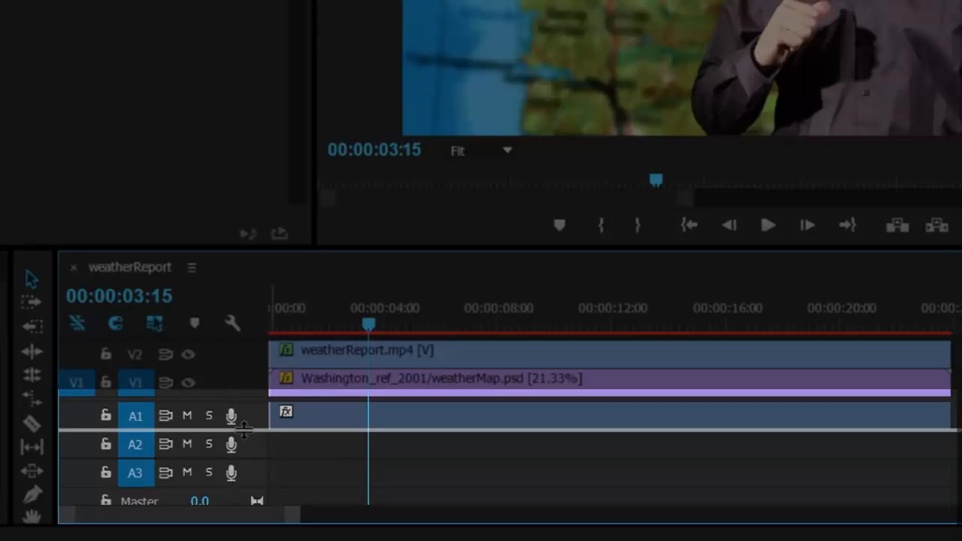
pyautogui.moveTo(245, 428); pyautogui.dragTo(248, 447)
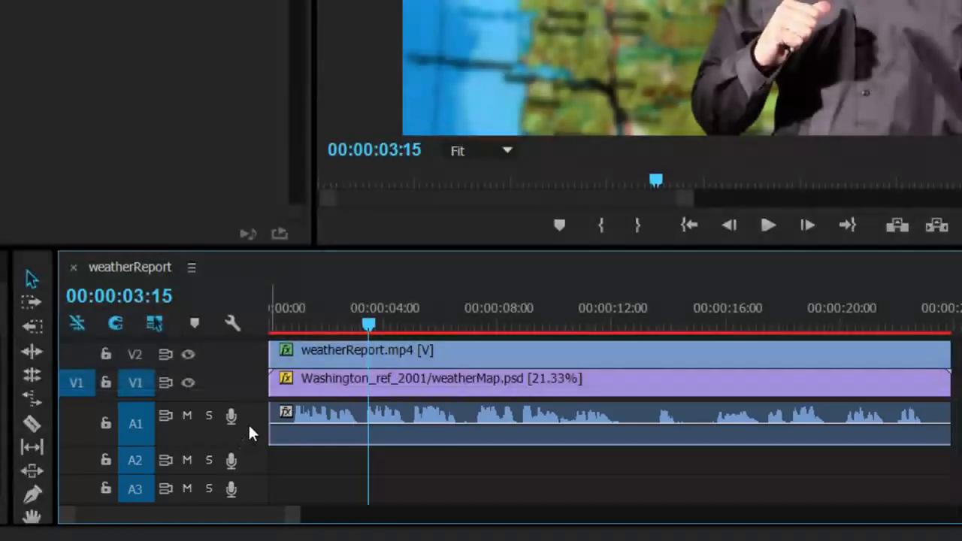
pyautogui.scroll(3, 249, 425)
pyautogui.scroll(-2, 249, 427)
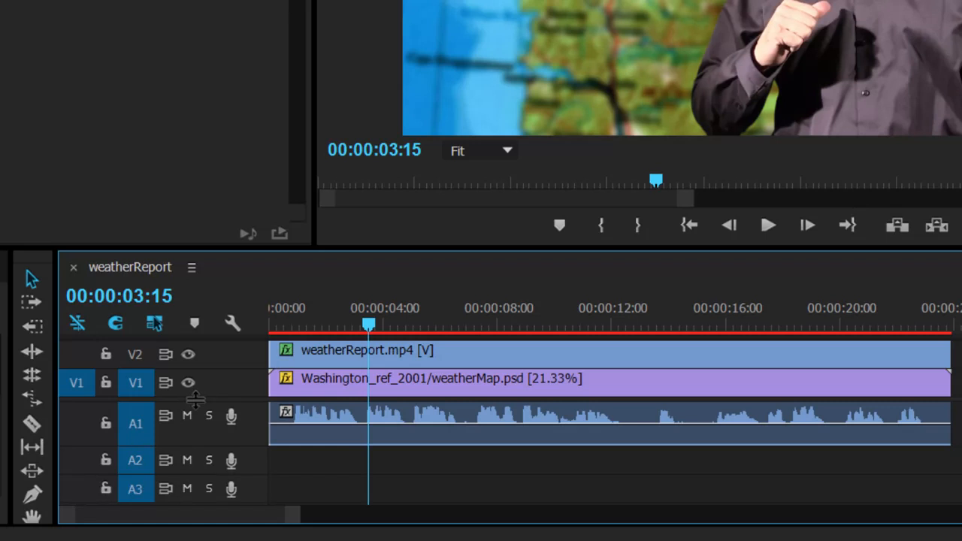
pyautogui.moveTo(195, 400); pyautogui.dragTo(202, 476)
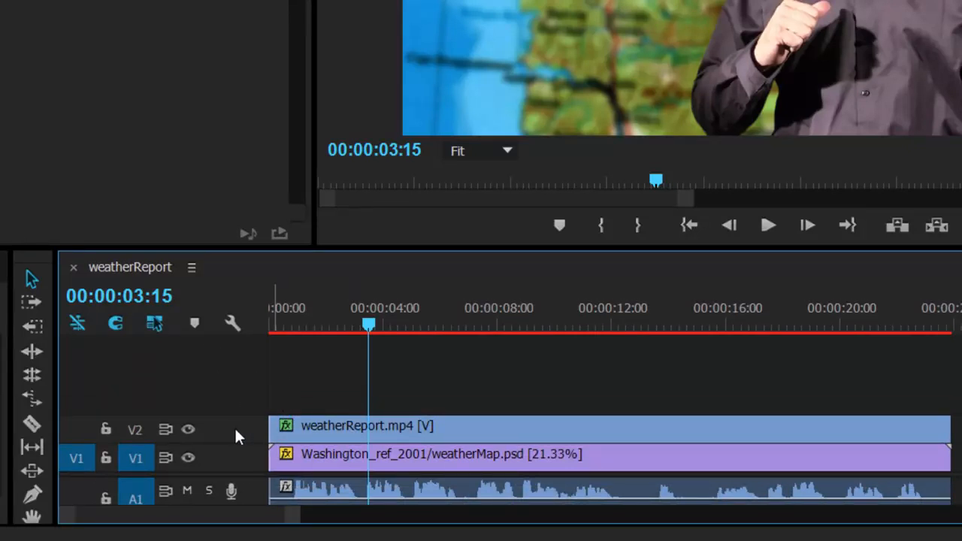
# Expand all timeline tracks to show their thumbnails and minimize them all again.
pyautogui.click(192, 267)
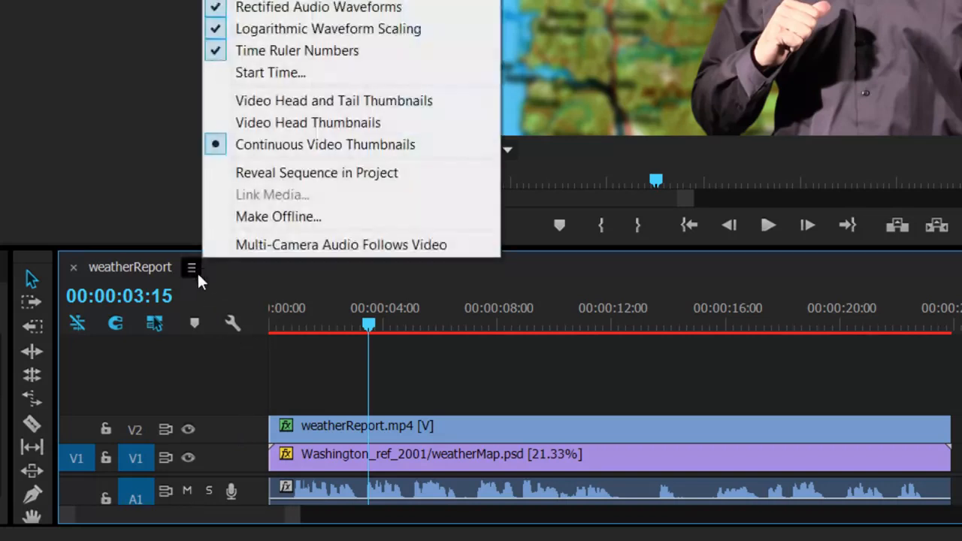
pyautogui.click(234, 322)
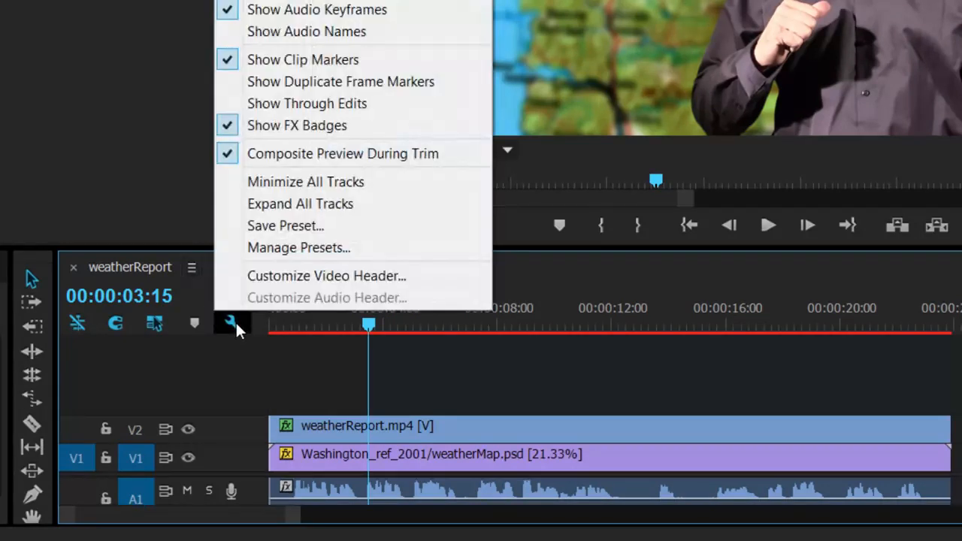
pyautogui.click(283, 204)
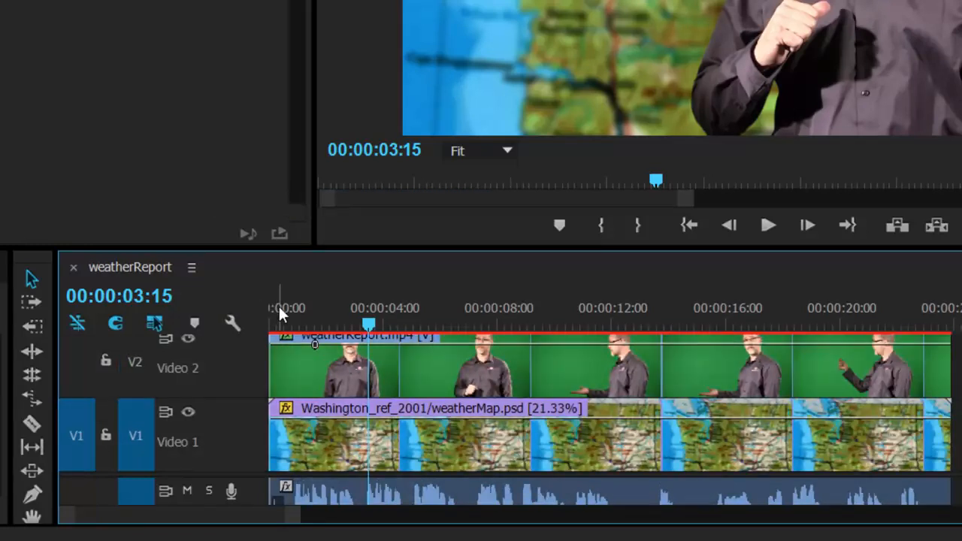
pyautogui.click(234, 322)
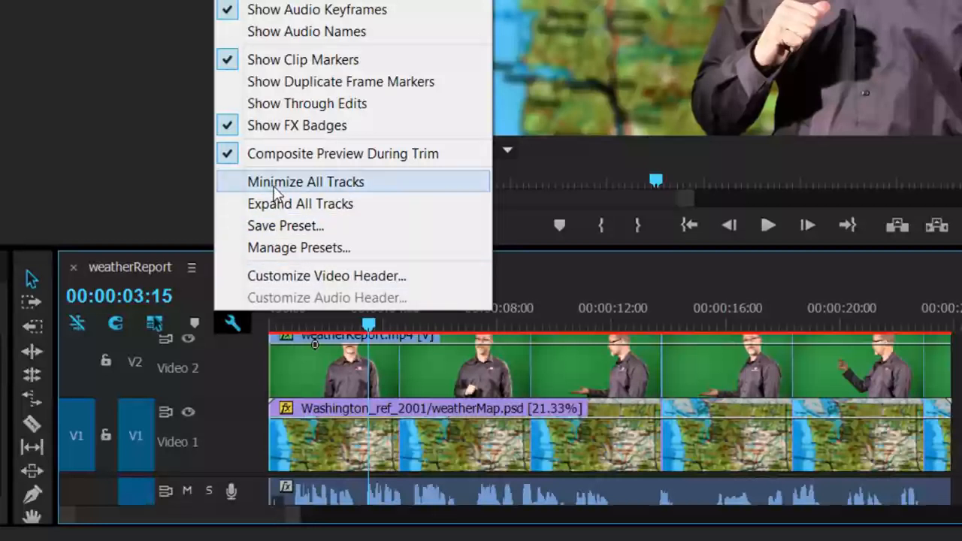
pyautogui.click(273, 184)
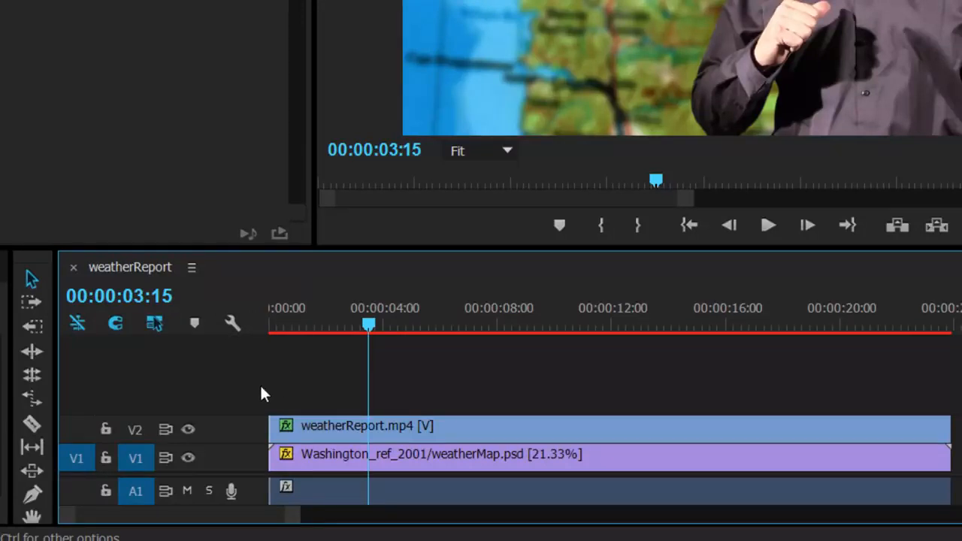
# Add a video track above V2 and place BBLogo.psd on V3 at the start of the sequence.
pyautogui.rightClick(219, 433)
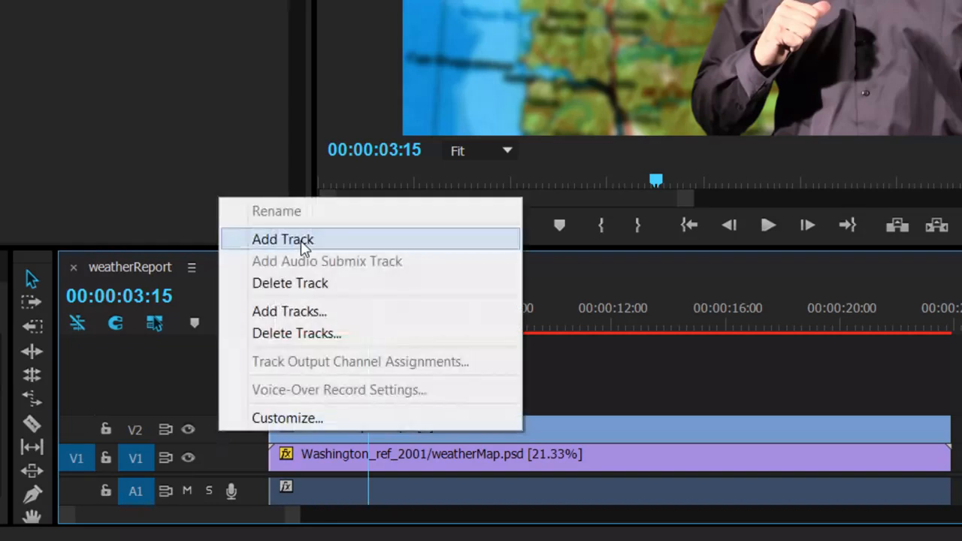
pyautogui.click(300, 239)
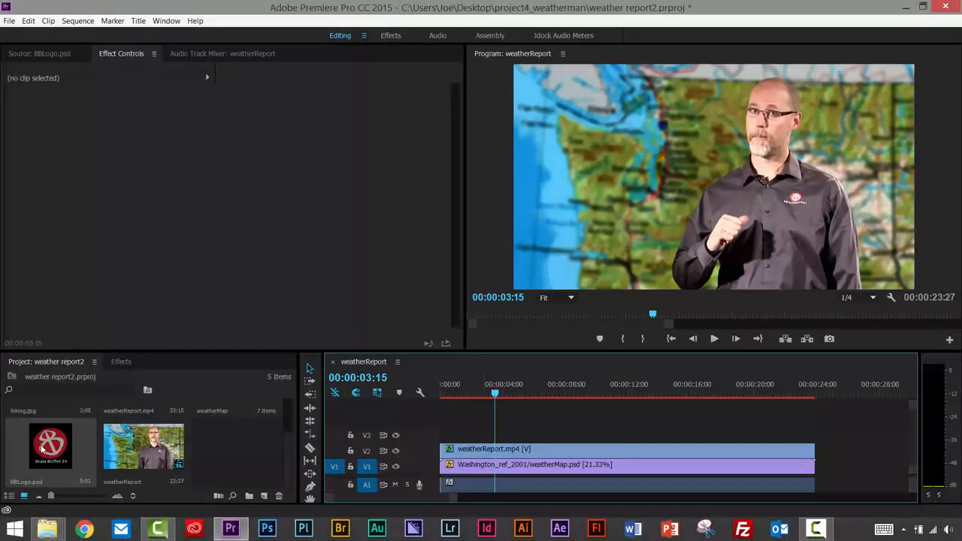
pyautogui.moveTo(43, 448); pyautogui.dragTo(439, 439)
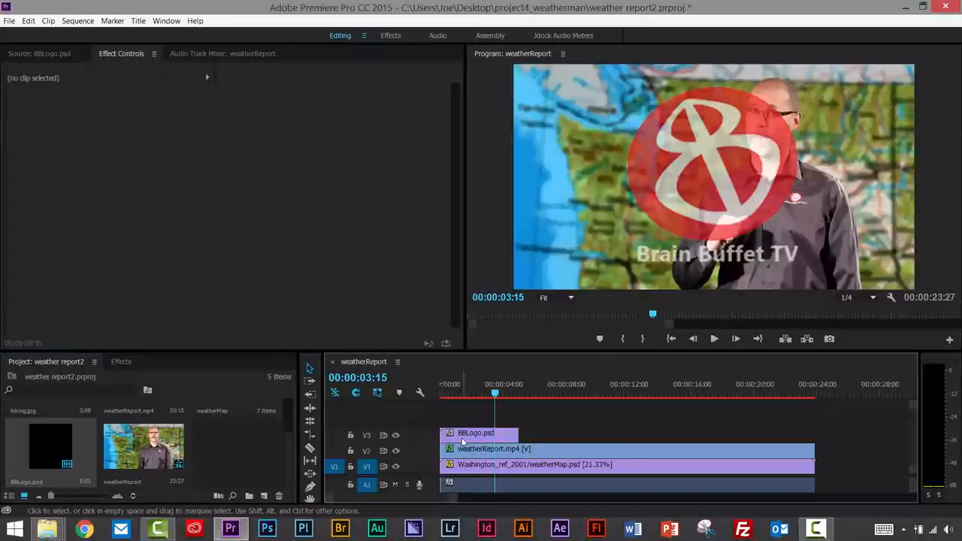
# Stretch the BBLogo.psd clip on V3 to the end of the weatherReport clip with the Rate Stretch tool.
pyautogui.click(464, 394)
pyautogui.moveTo(464, 395)
pyautogui.mouseDown()
pyautogui.moveTo(441, 395)
pyautogui.moveTo(462, 395)
pyautogui.moveTo(452, 403)
pyautogui.mouseUp()
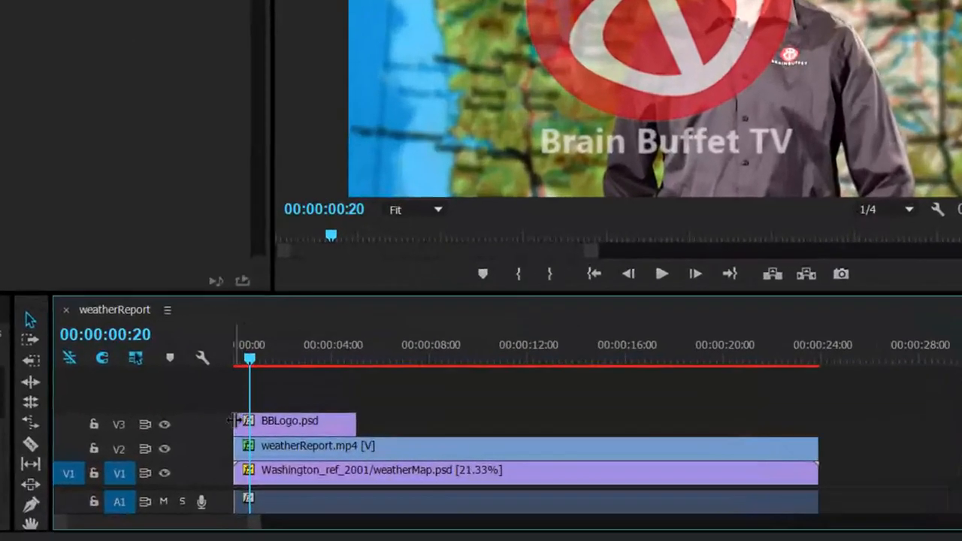
pyautogui.moveTo(231, 420); pyautogui.dragTo(287, 429)
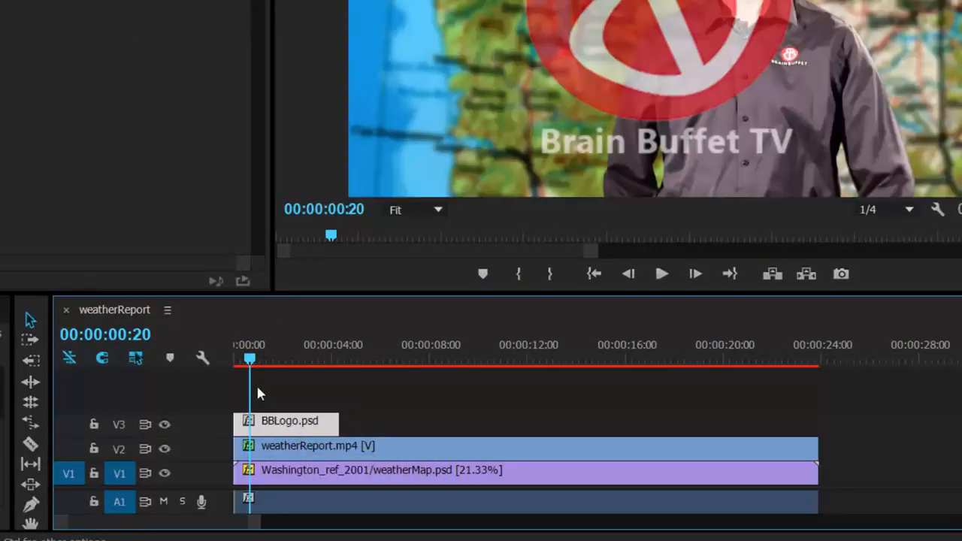
pyautogui.moveTo(254, 365); pyautogui.dragTo(315, 366)
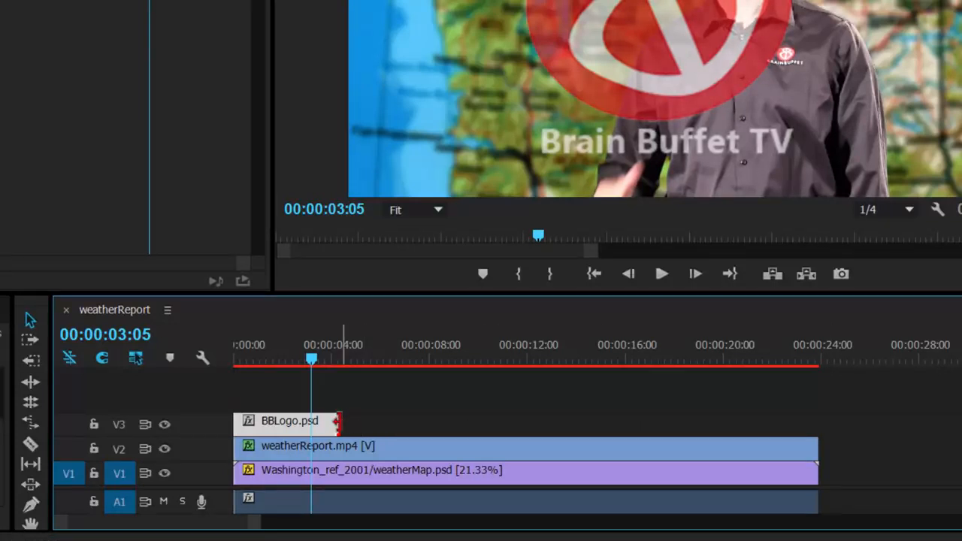
pyautogui.moveTo(339, 423); pyautogui.dragTo(466, 428)
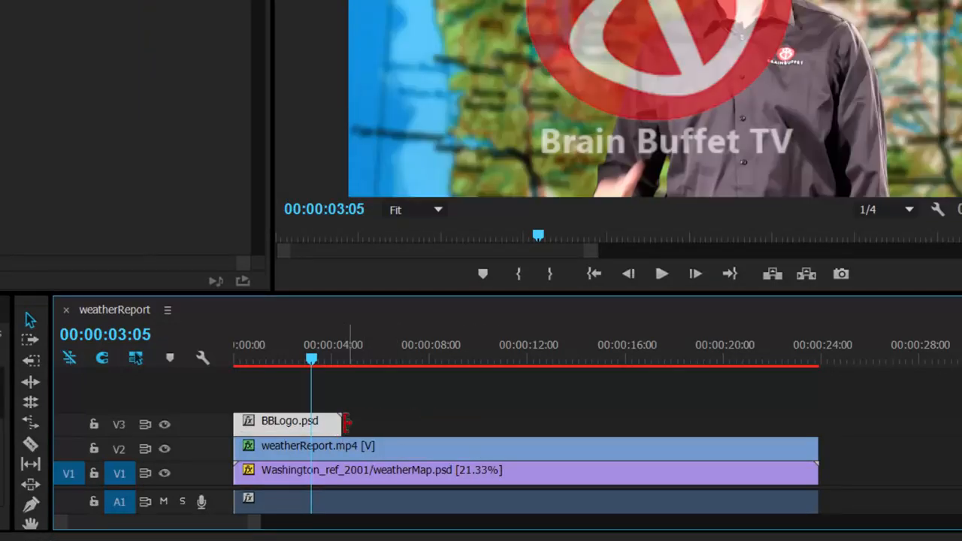
pyautogui.moveTo(338, 424)
pyautogui.mouseDown()
pyautogui.moveTo(401, 419)
pyautogui.moveTo(348, 429)
pyautogui.mouseUp()
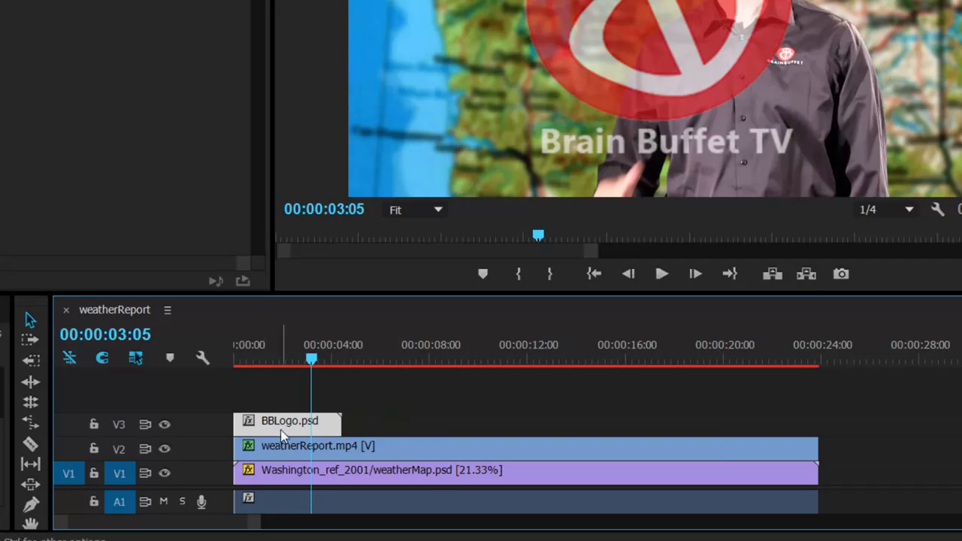
pyautogui.click(30, 423)
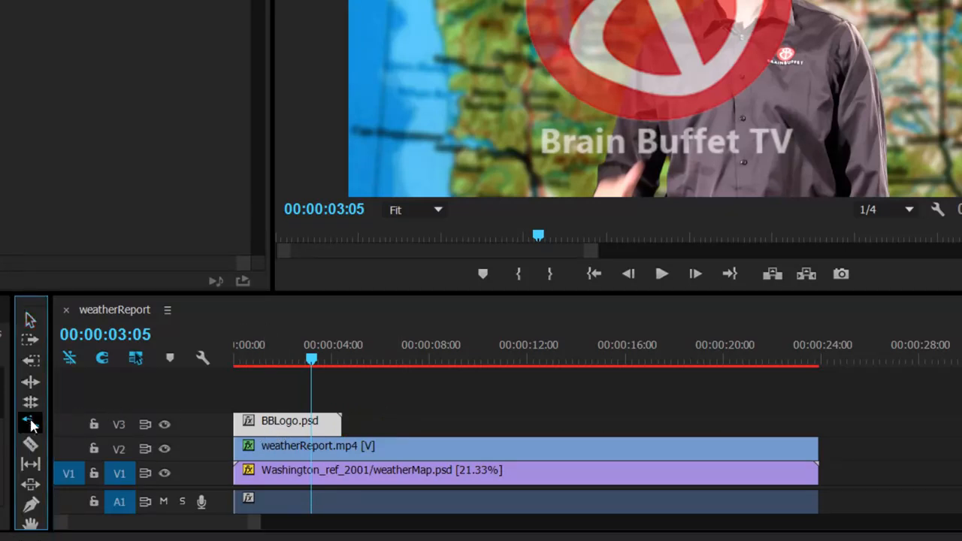
pyautogui.moveTo(340, 423); pyautogui.dragTo(810, 439)
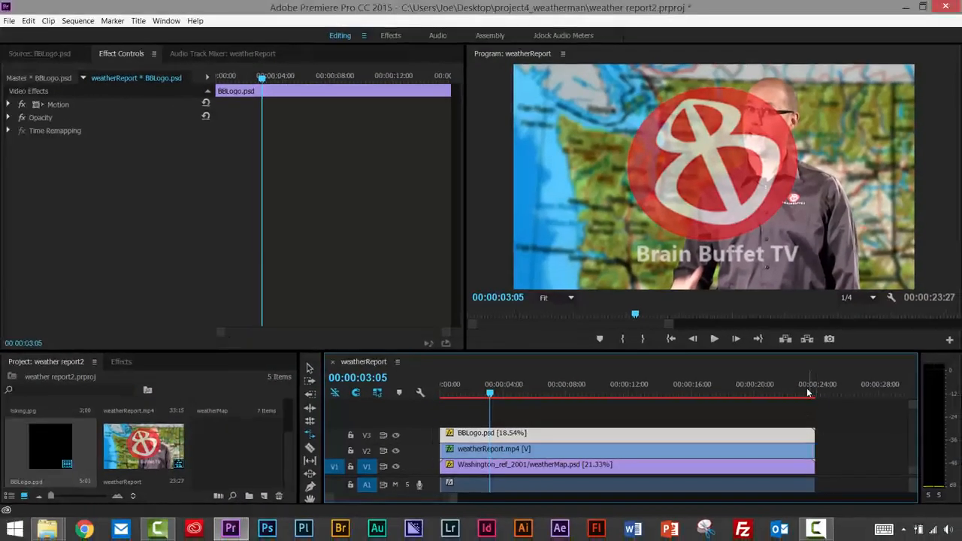
# Review the stretched logo across the sequence and park the playhead at 00:00:02:09 with the Selection tool active.
pyautogui.click(754, 361)
pyautogui.moveTo(770, 394); pyautogui.dragTo(450, 392)
pyautogui.moveTo(514, 395); pyautogui.dragTo(781, 395)
pyautogui.moveTo(633, 404); pyautogui.dragTo(445, 397)
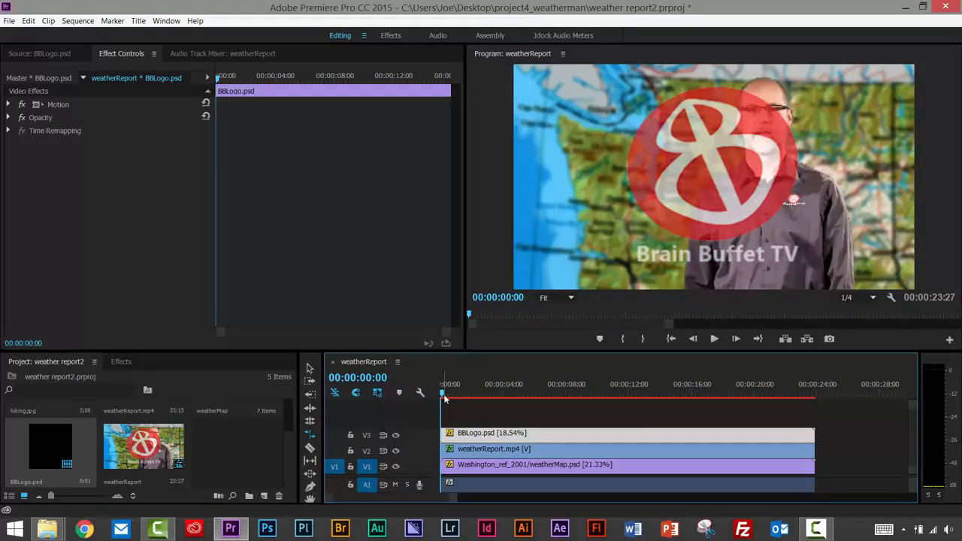
pyautogui.click(309, 370)
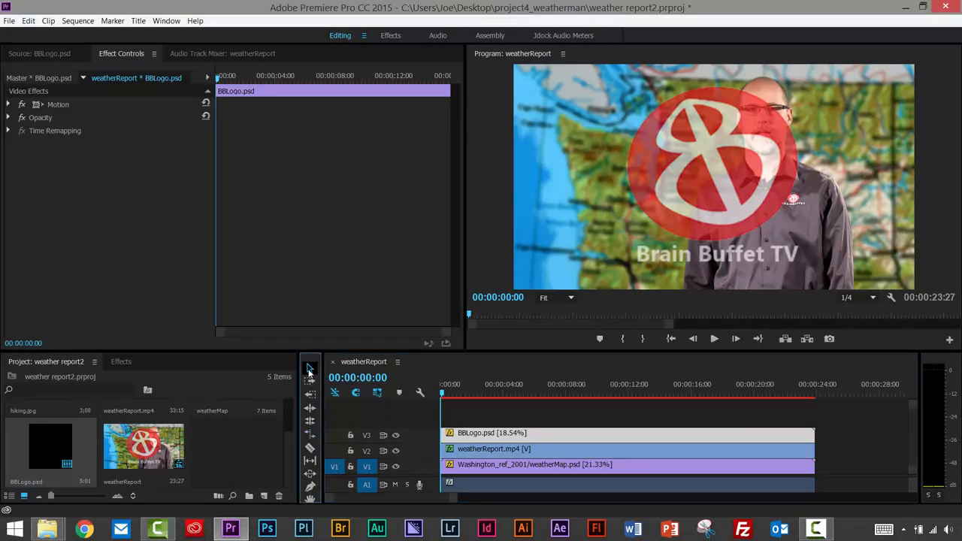
pyautogui.moveTo(444, 397); pyautogui.dragTo(480, 392)
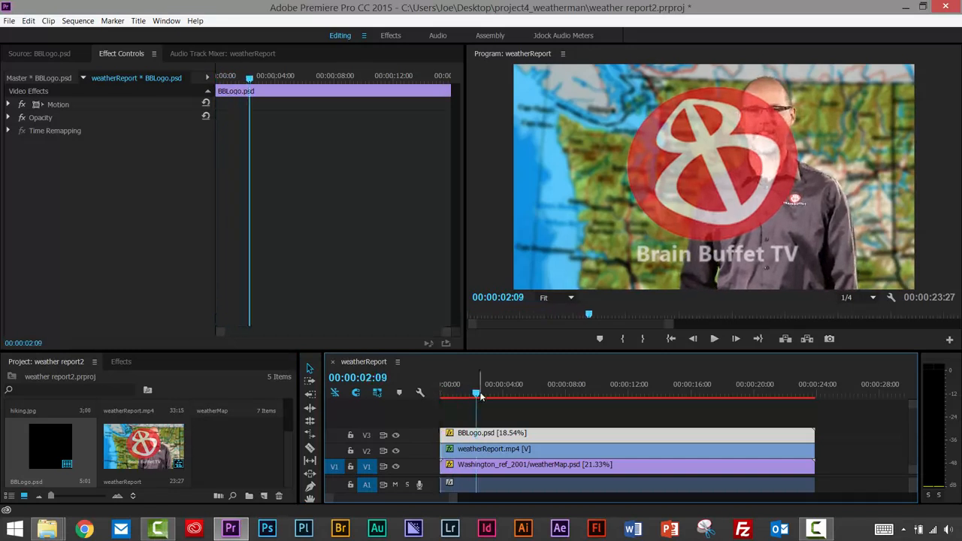
# Scale the BBLogo.psd clip down around its centre to about one fifth of the frame's width.
pyautogui.click(9, 104)
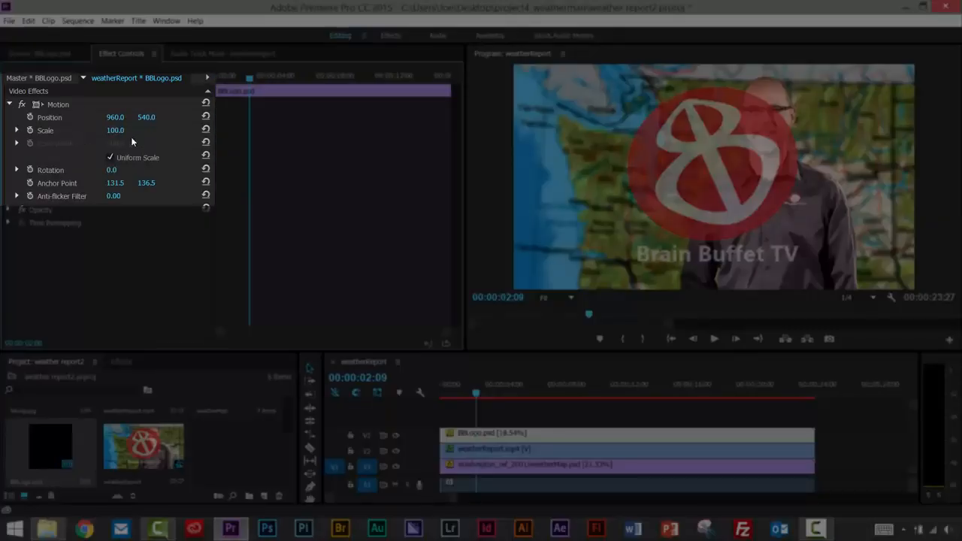
pyautogui.moveTo(115, 130)
pyautogui.mouseDown()
pyautogui.moveTo(124, 130)
pyautogui.moveTo(100, 130)
pyautogui.mouseUp()
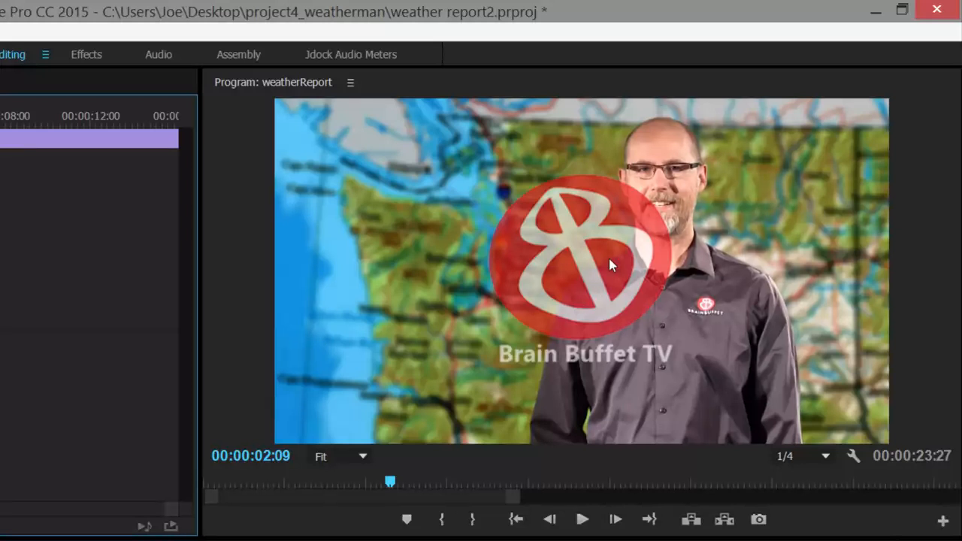
pyautogui.click(609, 260)
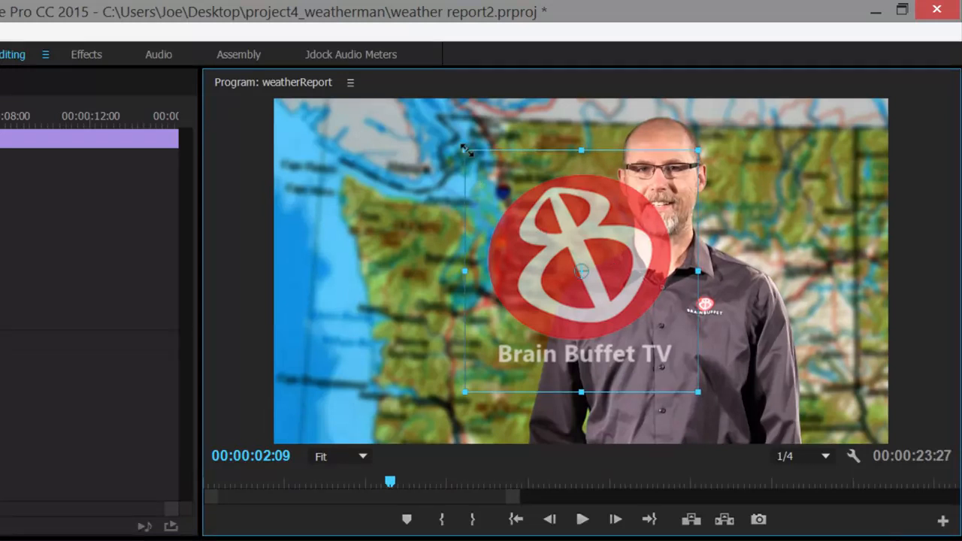
pyautogui.moveTo(466, 150); pyautogui.dragTo(530, 205)
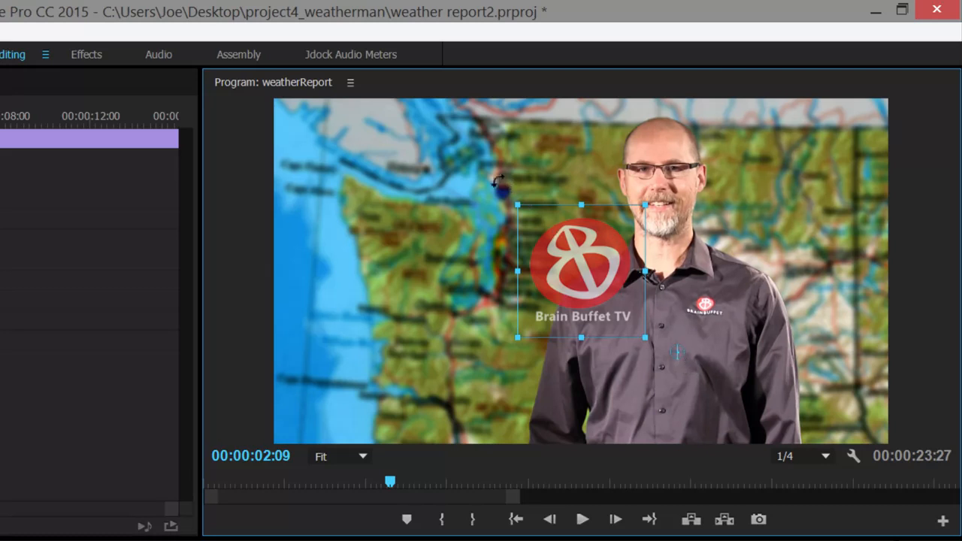
# Try rotating the logo slightly counterclockwise in the frame, and undo the rotation.
pyautogui.moveTo(498, 181); pyautogui.dragTo(498, 214)
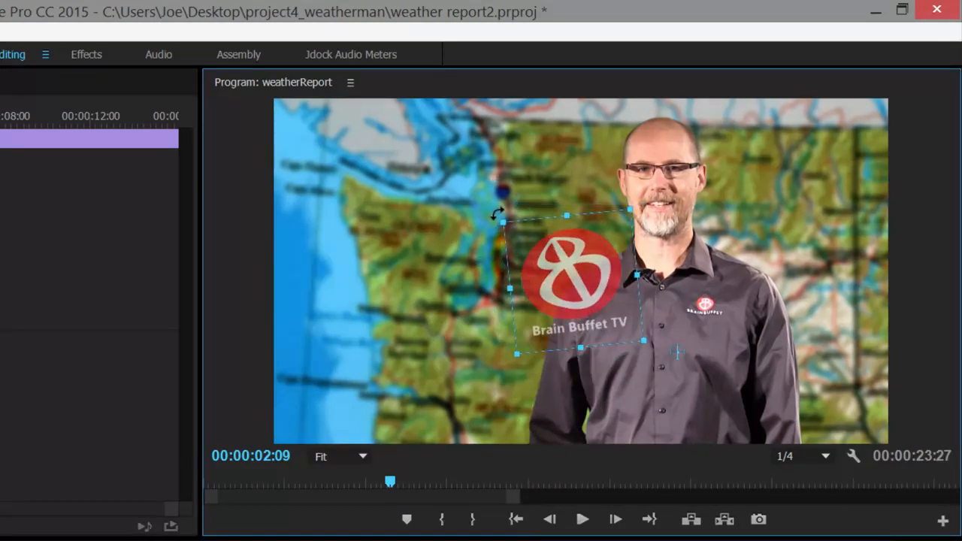
pyautogui.hotkey('ctrl', 'z')
pyautogui.hotkey('ctrl', 'z')
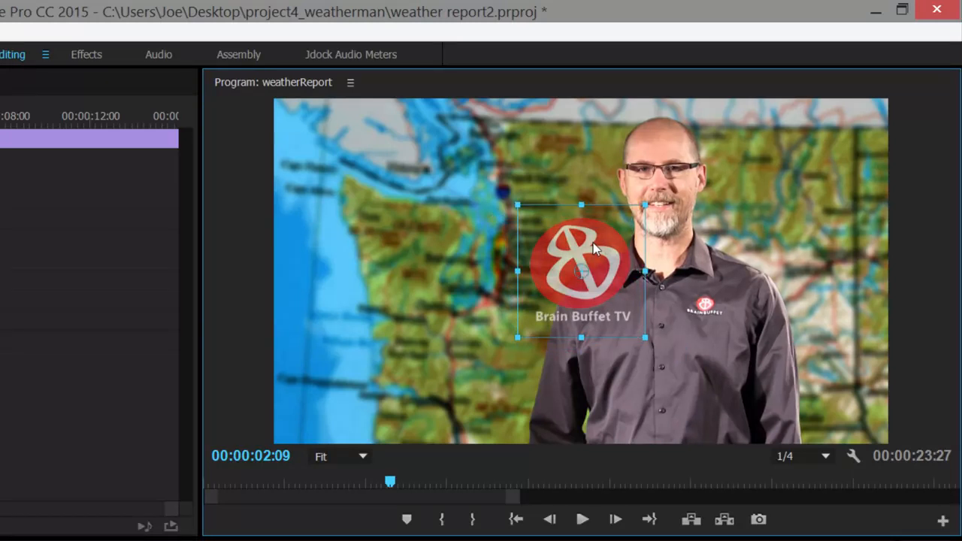
# Move the logo to the video frame's lower-right corner at position 1737, 906 and reduce its scale to 23.3.
pyautogui.moveTo(595, 243); pyautogui.dragTo(819, 348)
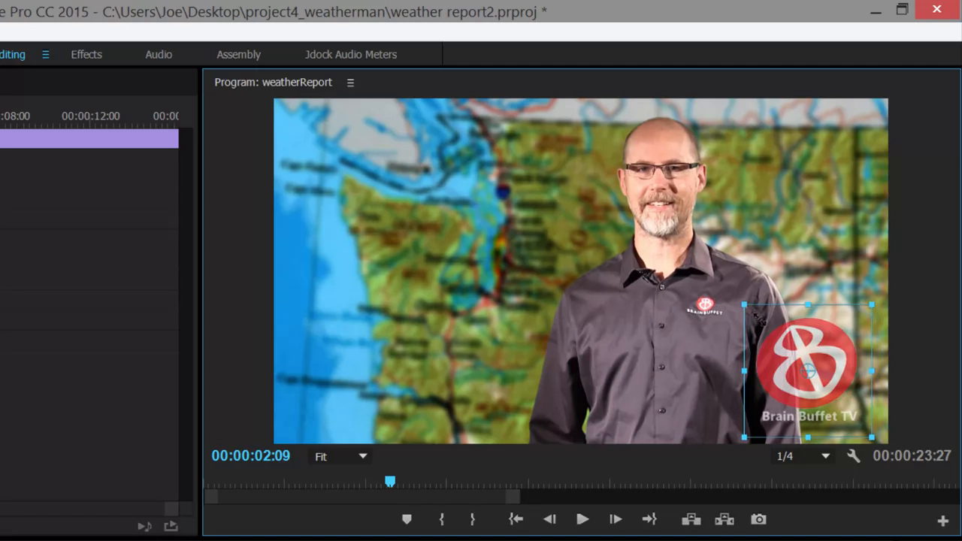
pyautogui.moveTo(755, 319); pyautogui.dragTo(818, 365)
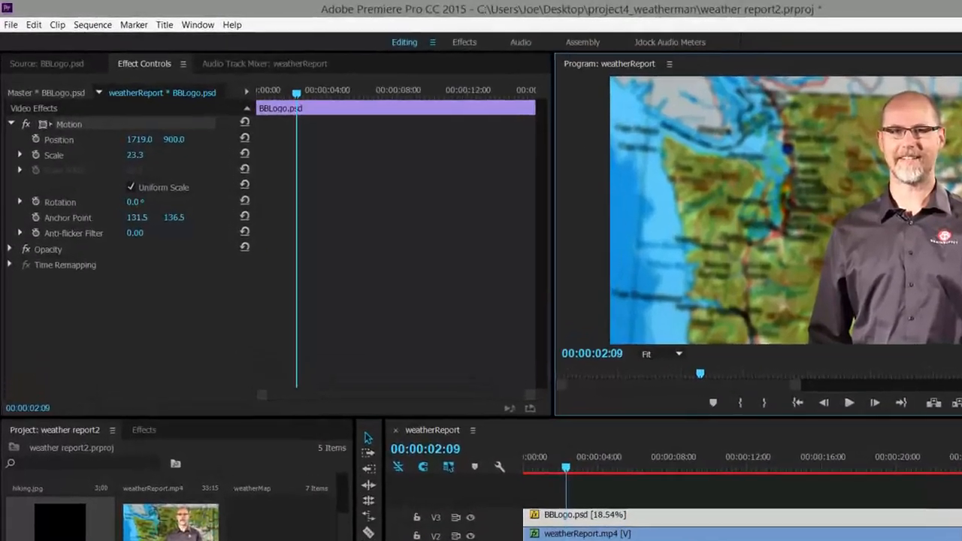
pyautogui.moveTo(873, 241); pyautogui.dragTo(876, 243)
# Set the logo clip's opacity to 59% at 00:00:02:09.
pyautogui.click(9, 210)
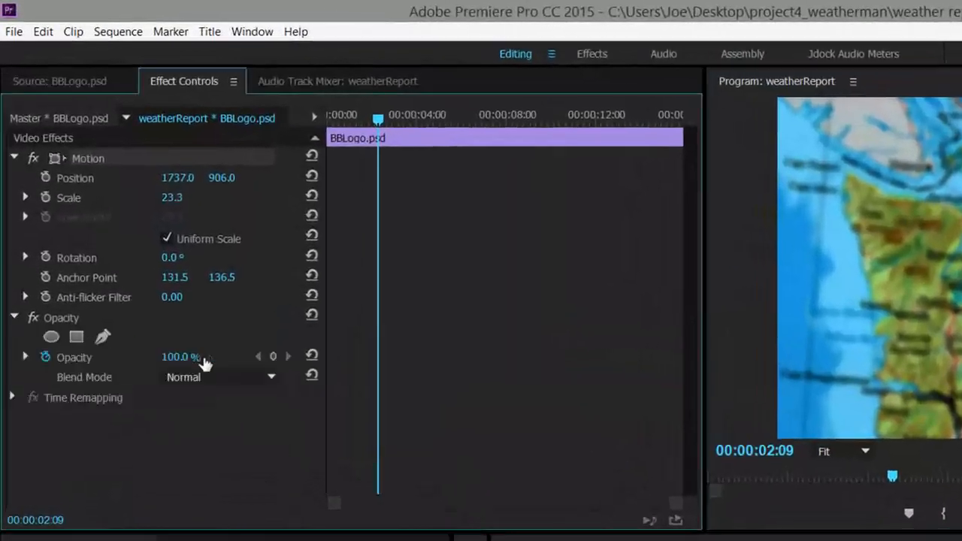
pyautogui.moveTo(193, 361); pyautogui.dragTo(182, 361)
pyautogui.moveTo(150, 301); pyautogui.dragTo(143, 301)
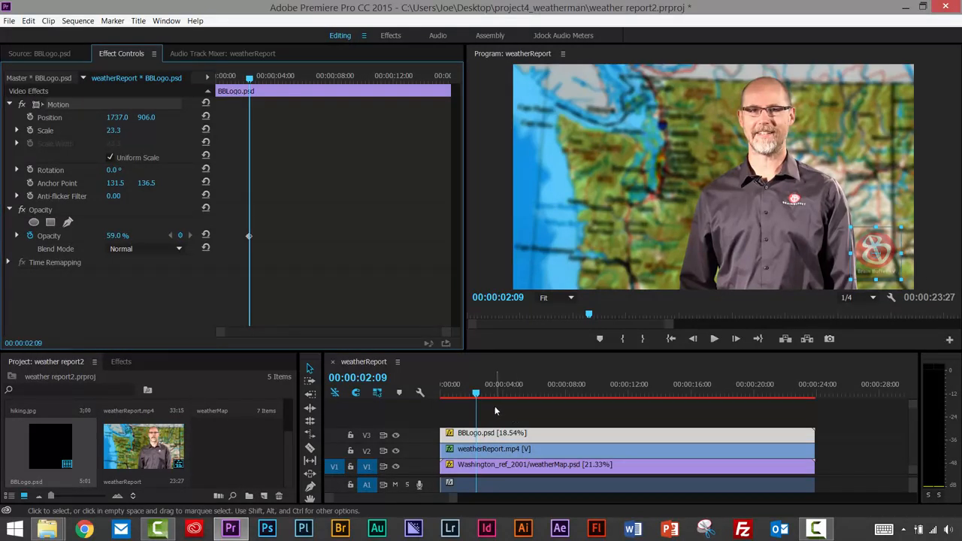
# Return the playhead to the start of the sequence and expand audio track A1 to show its waveform.
pyautogui.moveTo(498, 395); pyautogui.dragTo(441, 400)
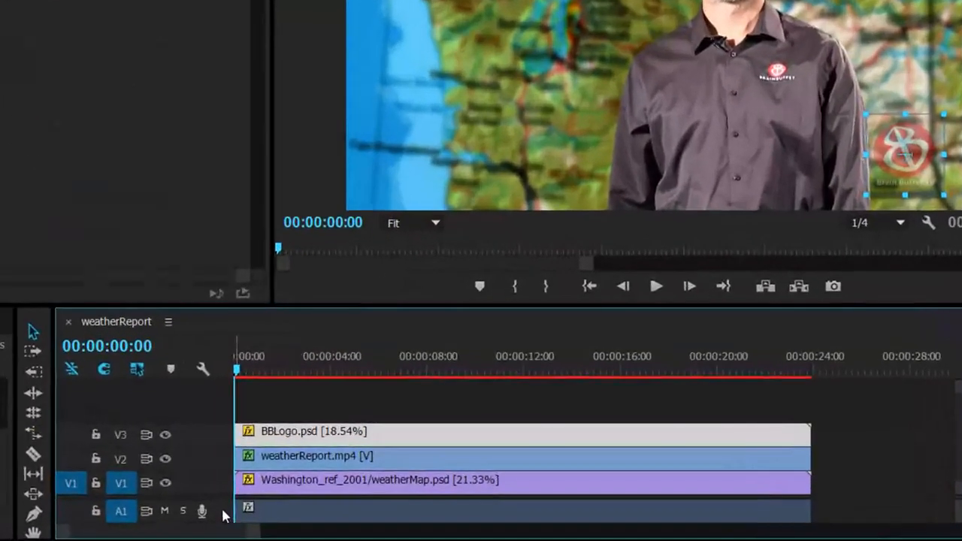
pyautogui.doubleClick(223, 516)
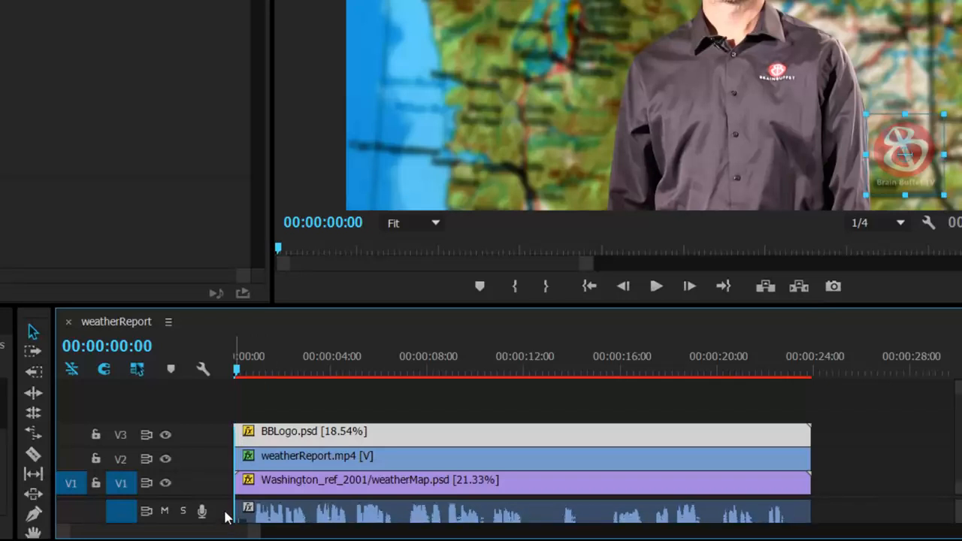
pyautogui.click(203, 369)
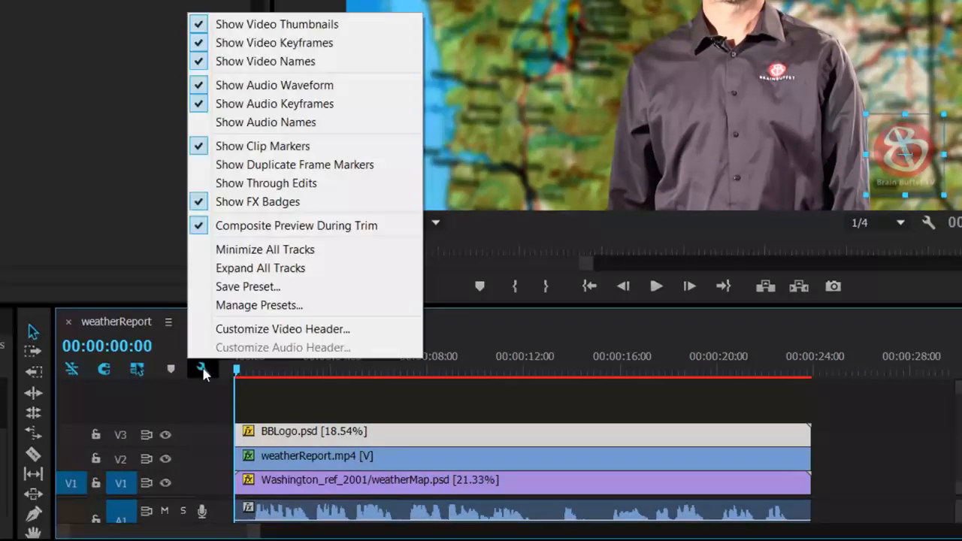
pyautogui.click(205, 391)
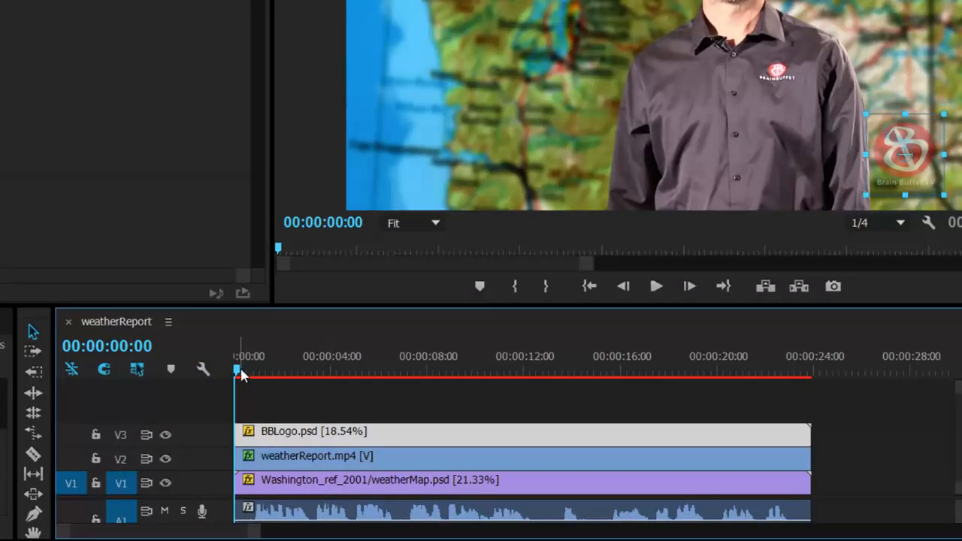
# Enable keyframing for the logo's Position and Rotation at 00:00:03:09 to hold its resting placement.
pyautogui.moveTo(274, 368); pyautogui.dragTo(311, 375)
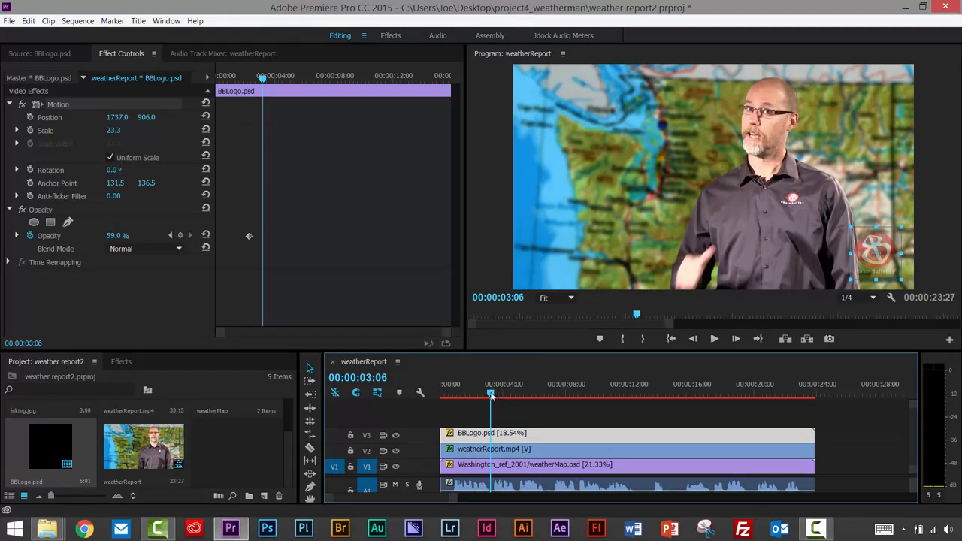
pyautogui.moveTo(491, 396)
pyautogui.mouseDown()
pyautogui.moveTo(456, 395)
pyautogui.moveTo(493, 394)
pyautogui.mouseUp()
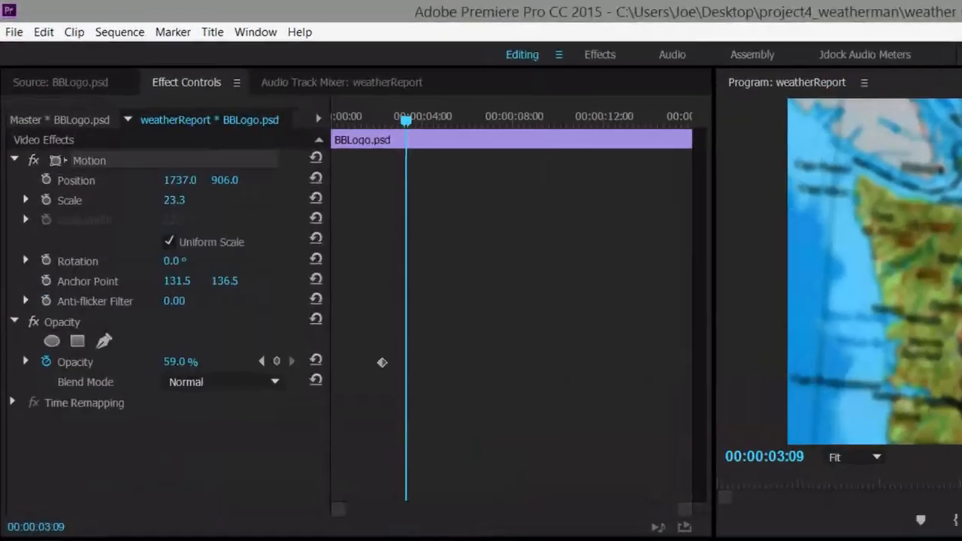
pyautogui.click(46, 182)
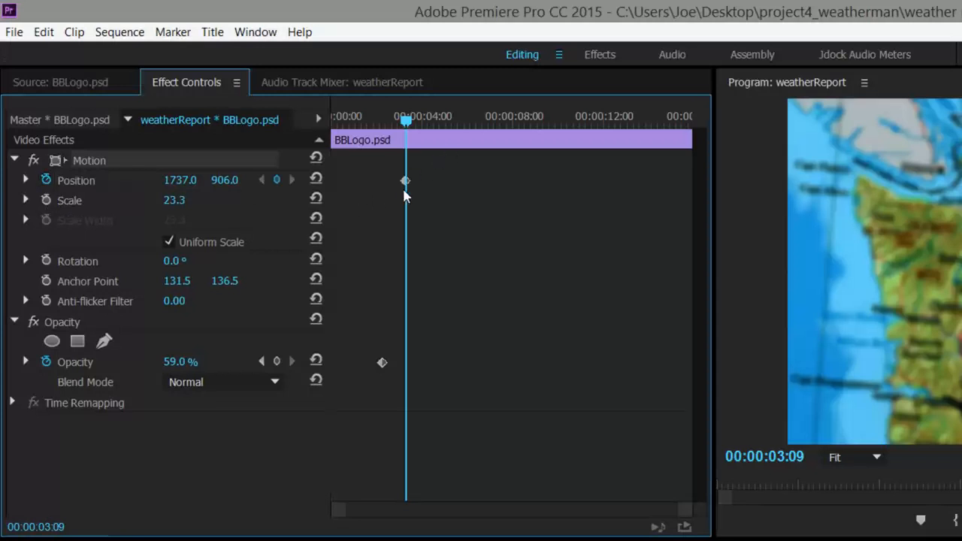
pyautogui.click(47, 261)
# At the start of the sequence, move the logo horizontally out of the frame past its left edge to position -237, 939.
pyautogui.moveTo(406, 123); pyautogui.dragTo(328, 126)
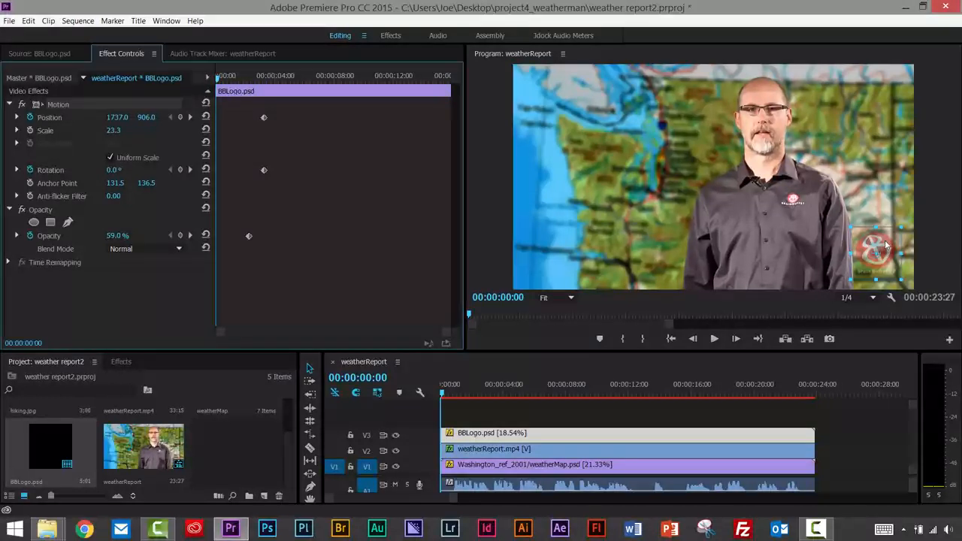
pyautogui.moveTo(884, 246); pyautogui.dragTo(845, 243)
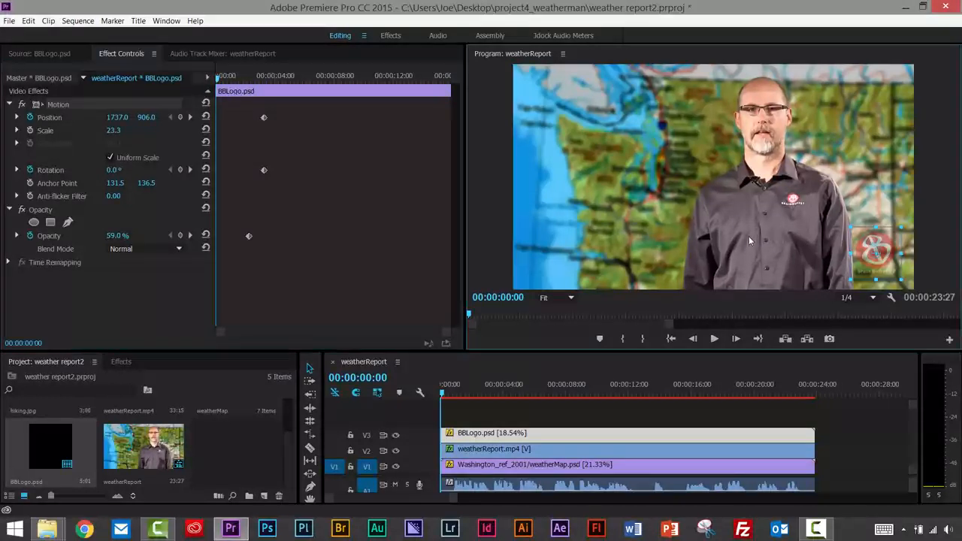
pyautogui.moveTo(749, 240); pyautogui.dragTo(469, 249)
# Scrub the start of the logo's slide-in and step between its two Position keyframes.
pyautogui.moveTo(218, 79); pyautogui.dragTo(228, 96)
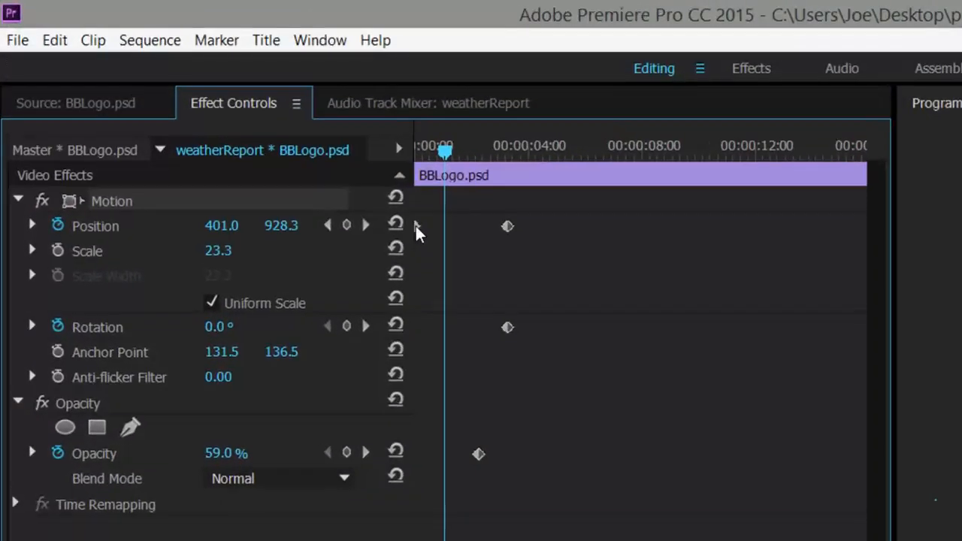
pyautogui.click(328, 226)
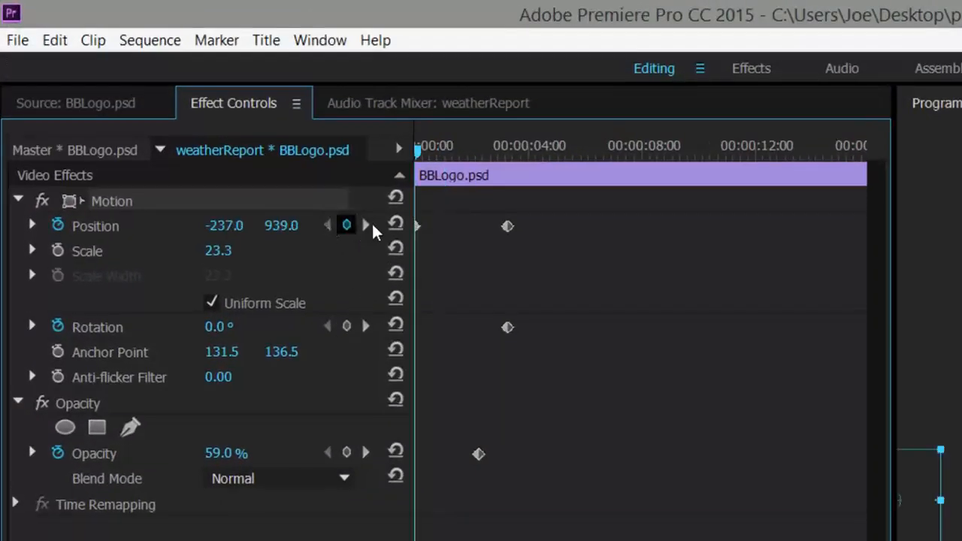
pyautogui.click(366, 226)
pyautogui.click(325, 224)
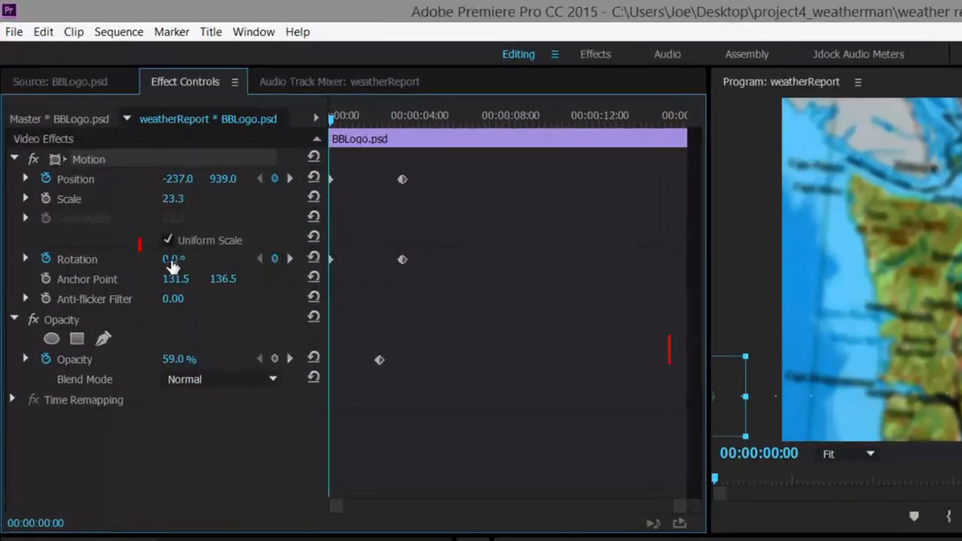
# Set the logo's starting rotation to 1x181.0° at 00:00:00:00 and scrub through the spin.
pyautogui.moveTo(170, 260); pyautogui.dragTo(552, 261)
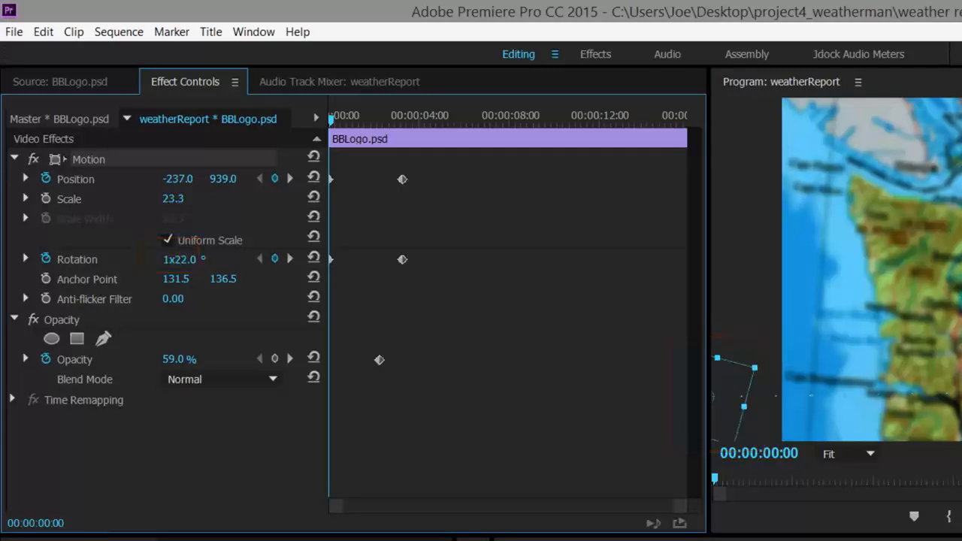
pyautogui.moveTo(332, 120); pyautogui.dragTo(369, 122)
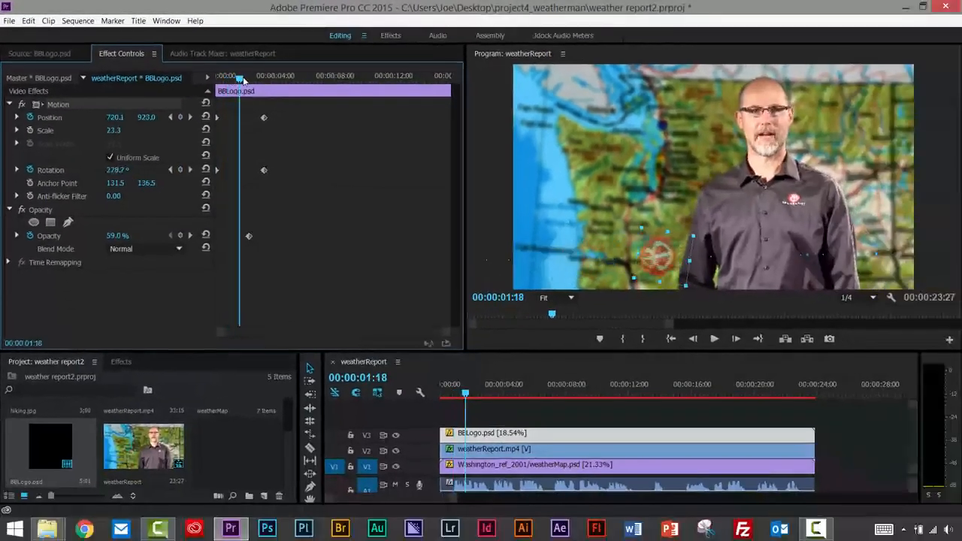
pyautogui.moveTo(243, 79); pyautogui.dragTo(213, 82)
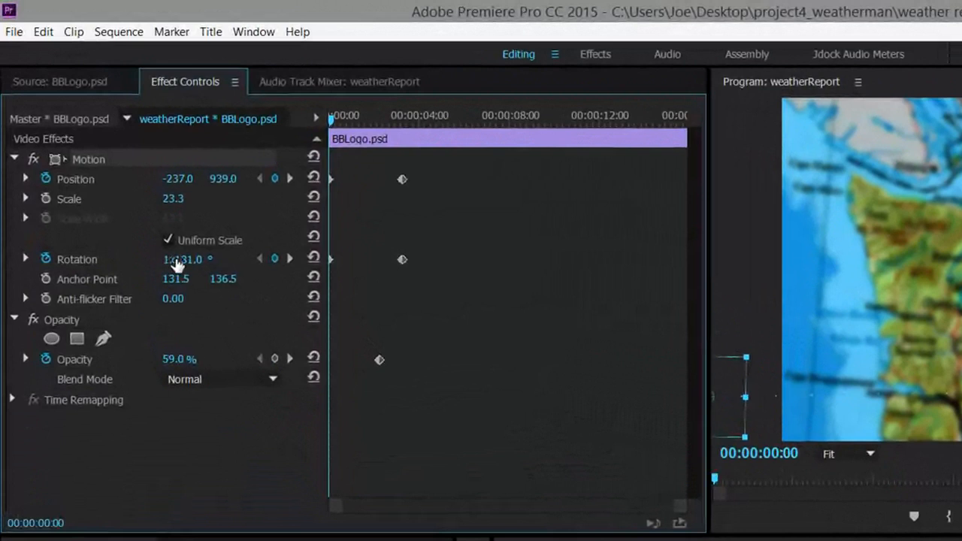
# Change the logo's starting rotation to -179° and scrub through the slide-in to check the spin direction.
pyautogui.click(173, 261)
pyautogui.click(167, 258)
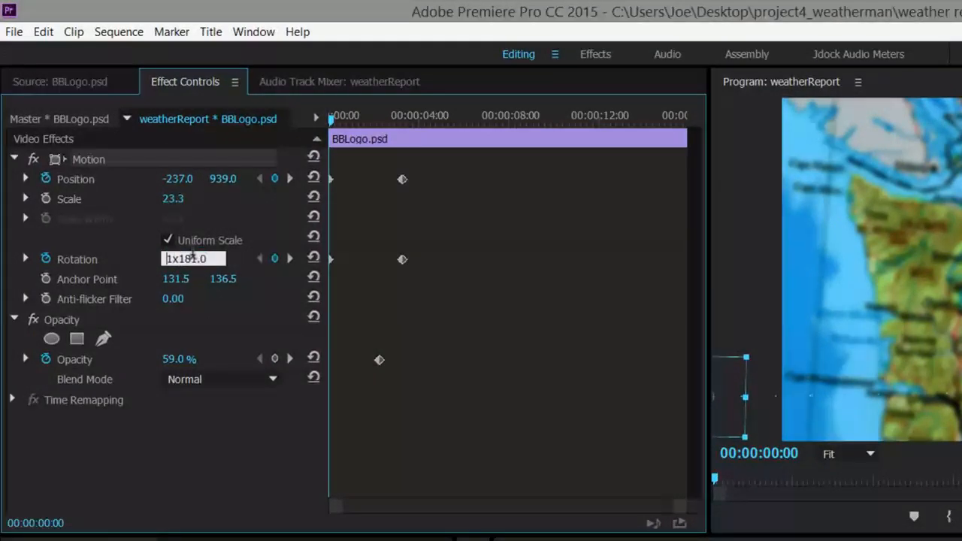
pyautogui.write('-')
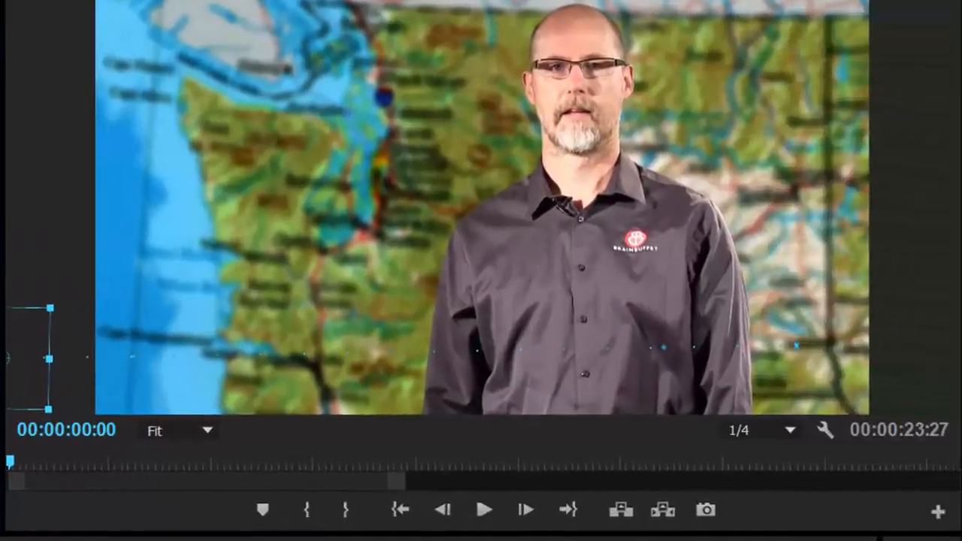
pyautogui.moveTo(9, 462); pyautogui.dragTo(358, 462)
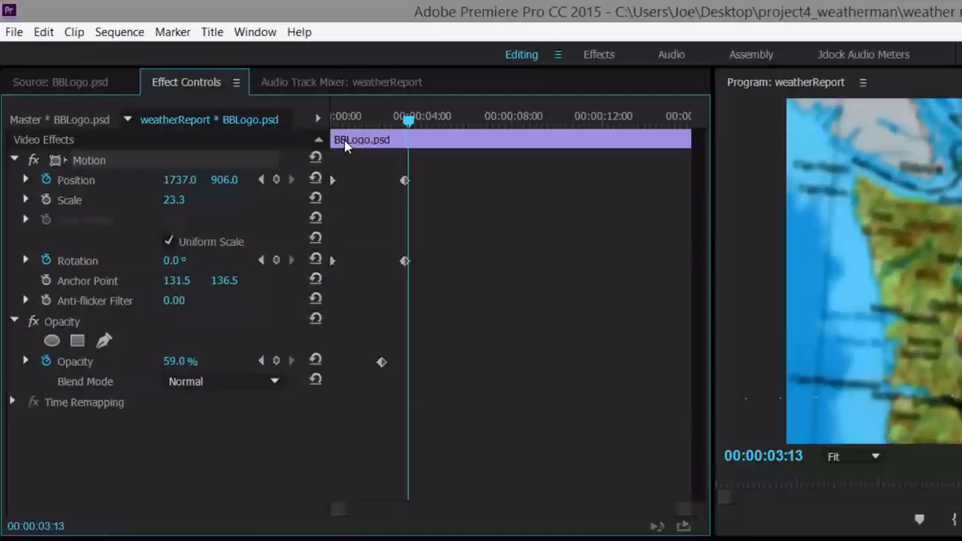
# Return to the first Position and Rotation keyframes, set the starting rotation to -214°, and play the animation.
pyautogui.click(261, 180)
pyautogui.click(261, 180)
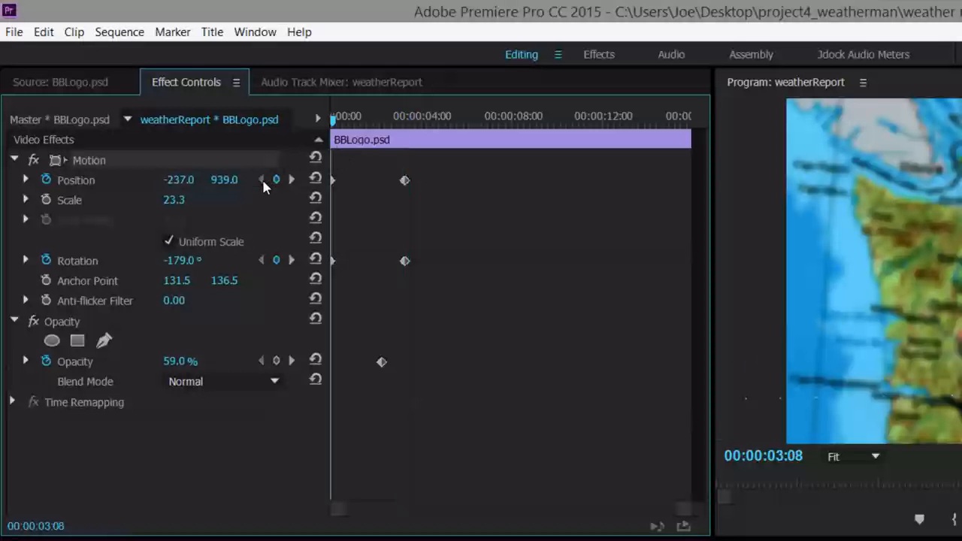
pyautogui.click(291, 260)
pyautogui.click(261, 260)
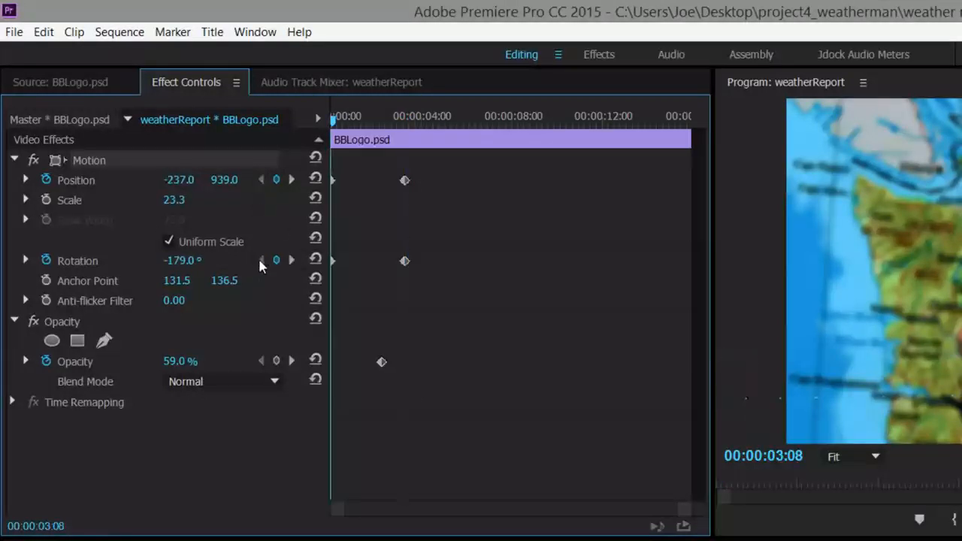
pyautogui.moveTo(183, 261); pyautogui.dragTo(155, 261)
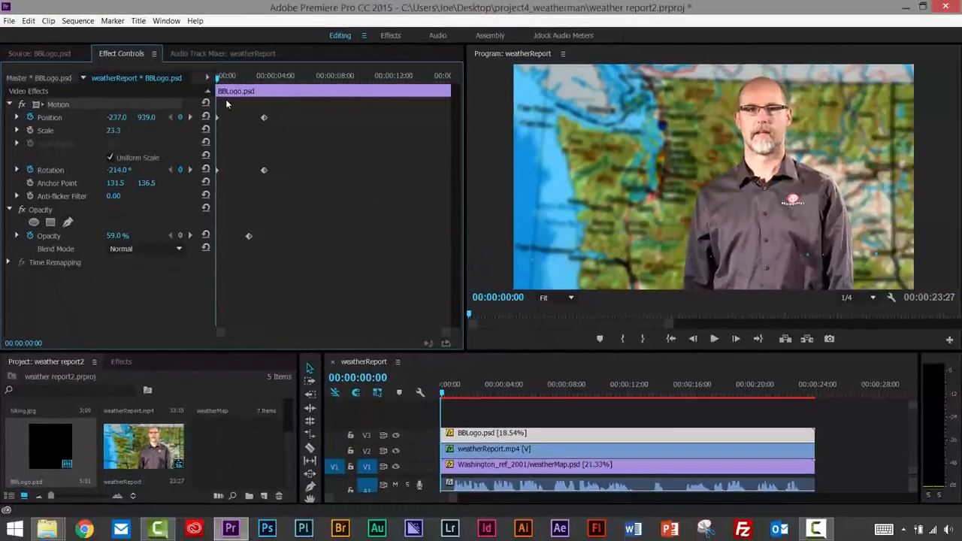
pyautogui.press('space')
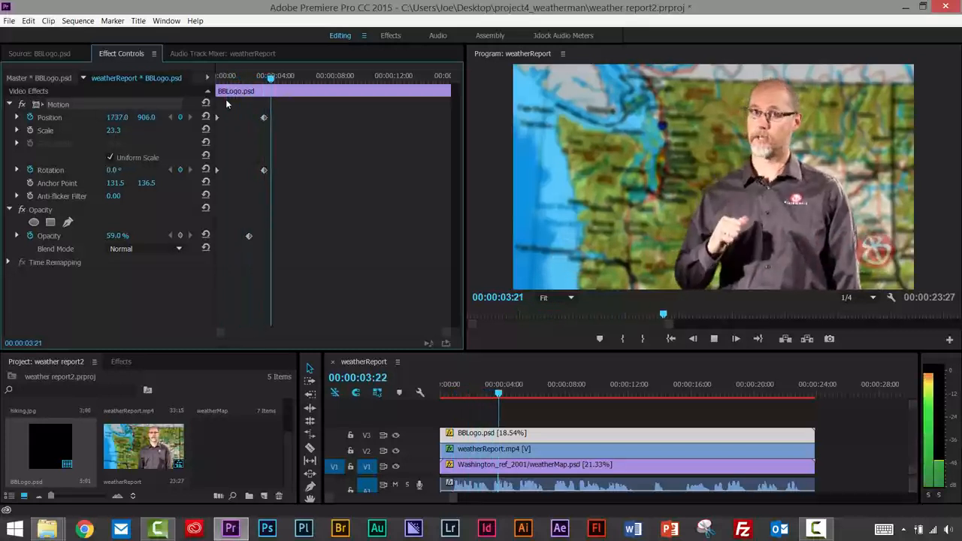
pyautogui.press('space')
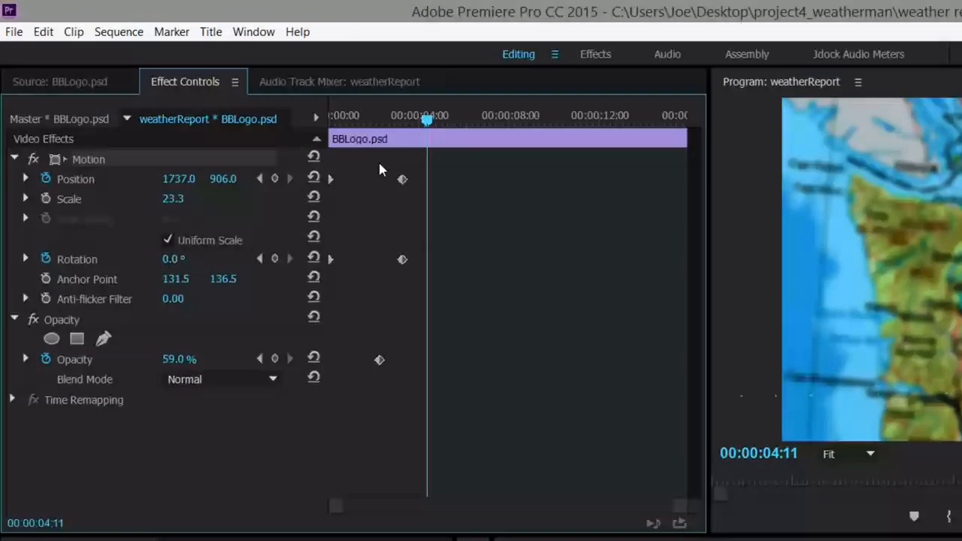
# Shift the ending Position and Rotation keyframes together to about 1.5 seconds and play the faster animation from the start.
pyautogui.moveTo(380, 164); pyautogui.dragTo(366, 275)
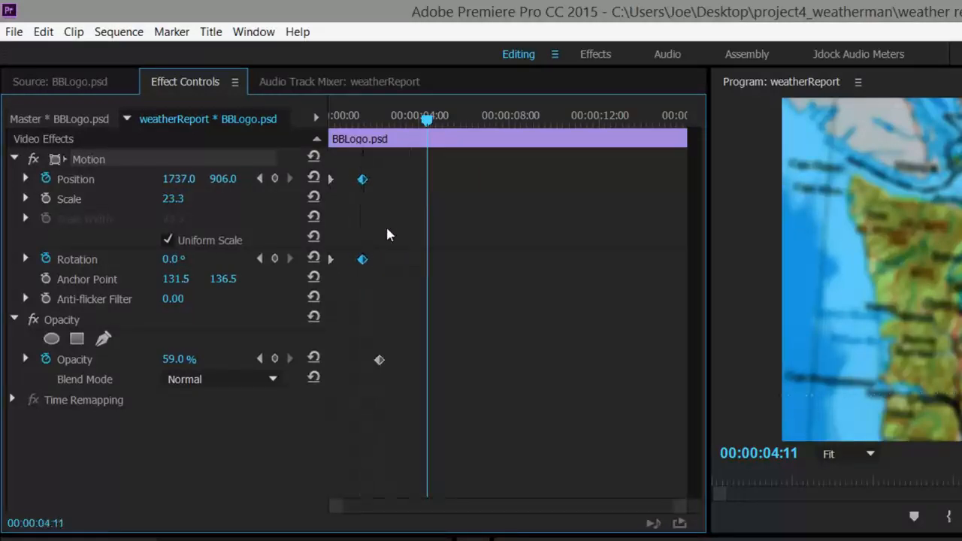
pyautogui.moveTo(421, 122); pyautogui.dragTo(330, 120)
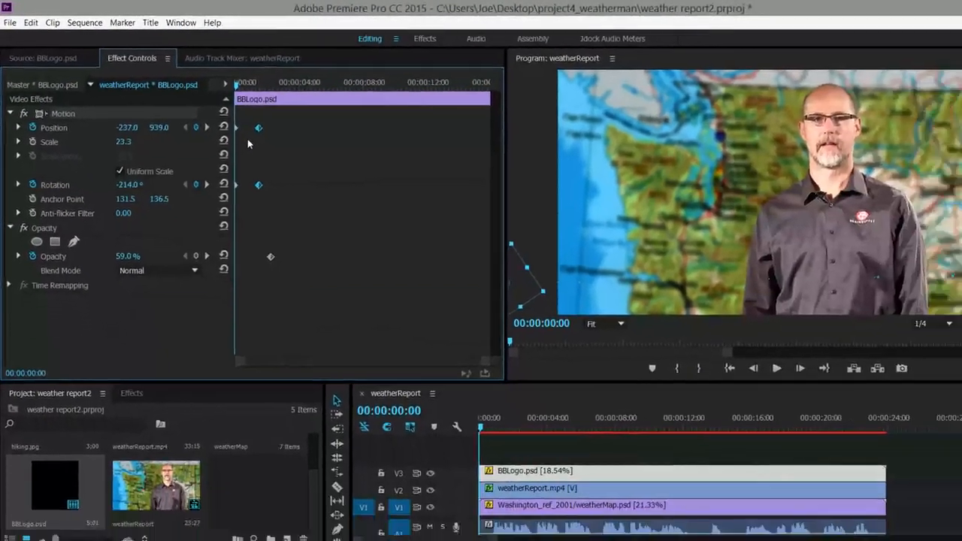
pyautogui.press('space')
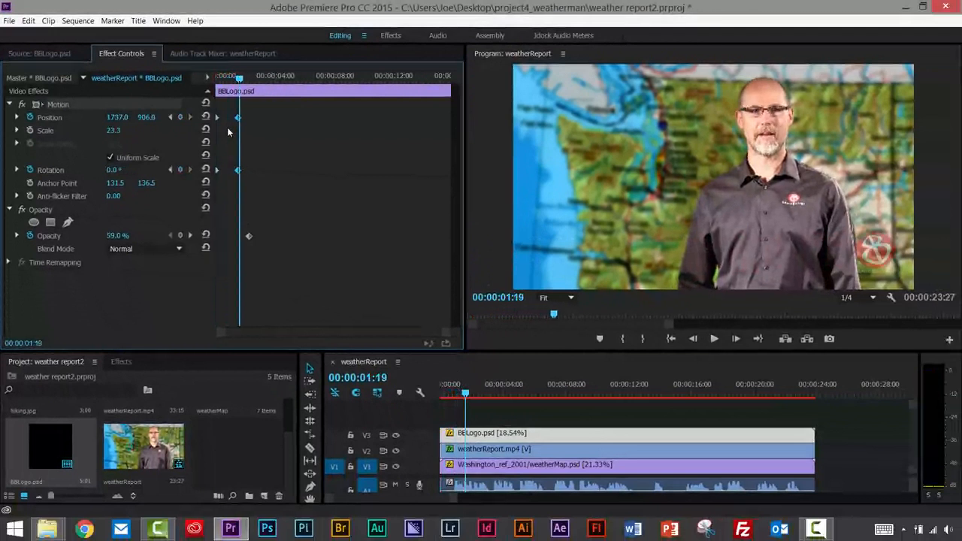
pyautogui.press('space')
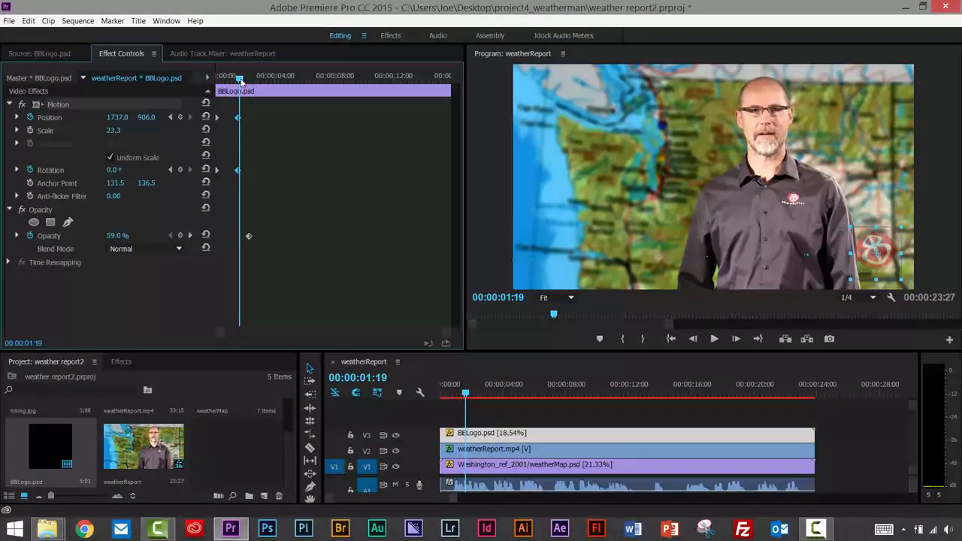
# Scrub back through the logo's arrival and replay the slide-in from the start of the sequence.
pyautogui.moveTo(241, 80); pyautogui.dragTo(238, 93)
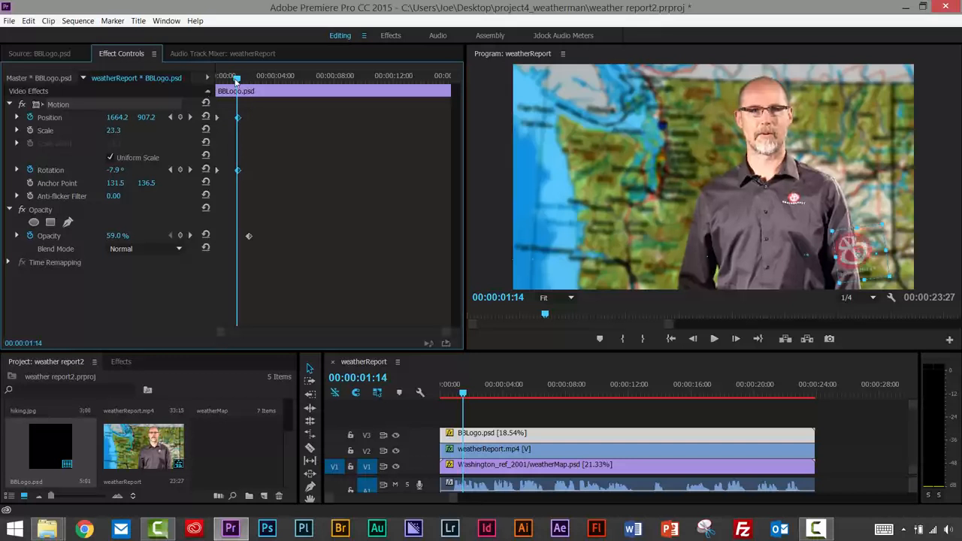
pyautogui.moveTo(236, 80); pyautogui.dragTo(194, 75)
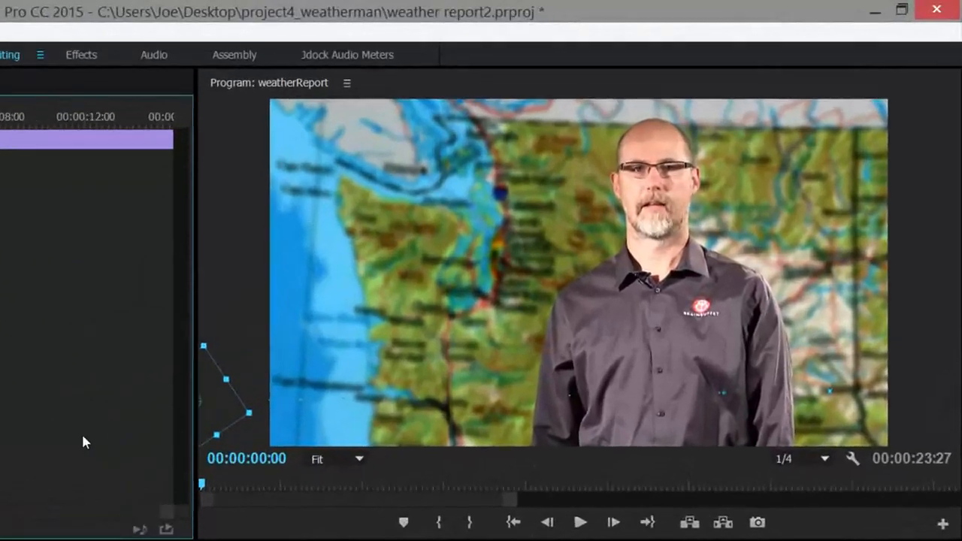
pyautogui.press('space')
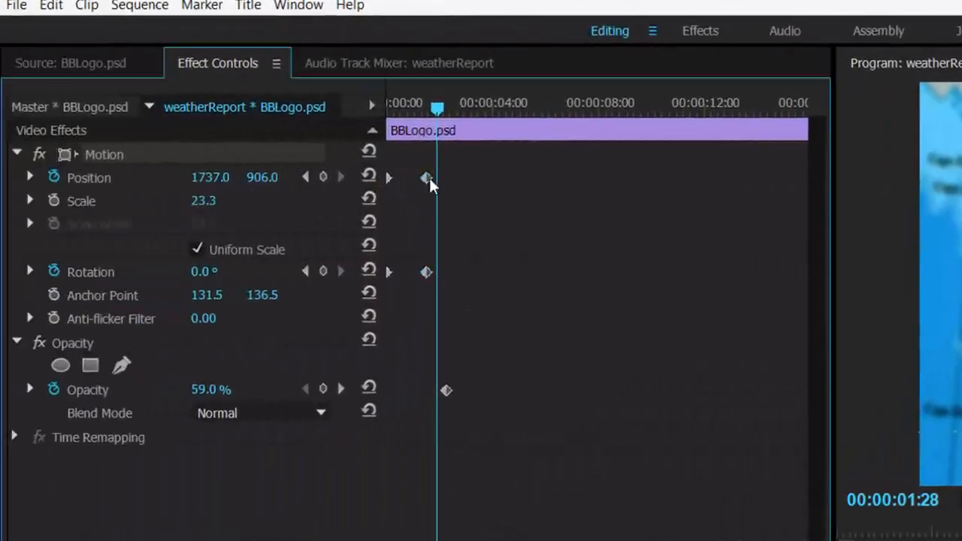
# Apply Ease In temporal interpolation to the logo's ending Position keyframe and replay the animation from the start.
pyautogui.rightClick(1, 180)
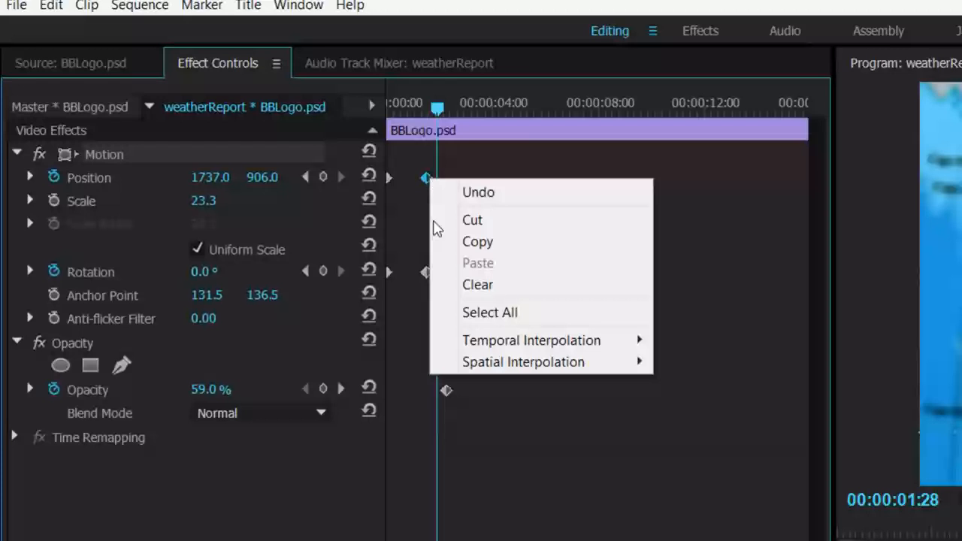
pyautogui.moveTo(497, 352)
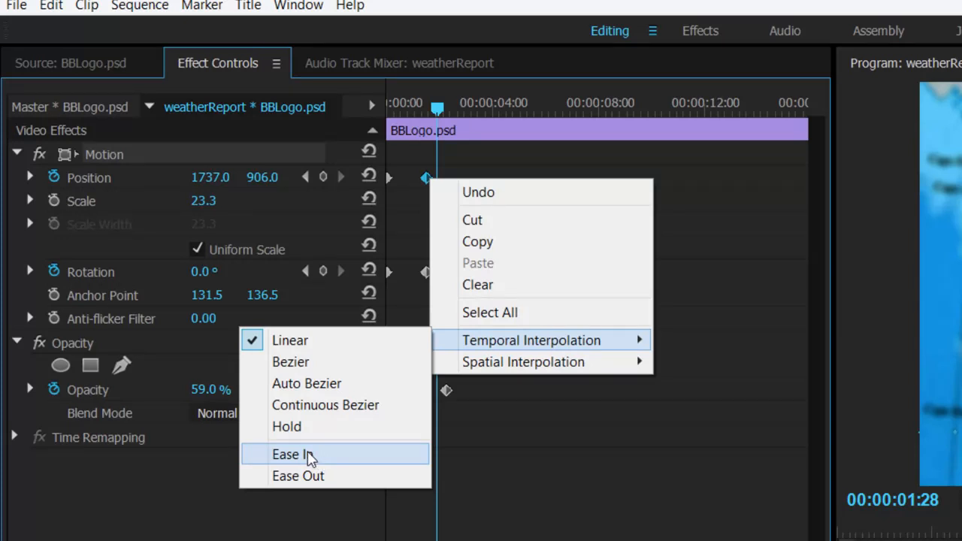
pyautogui.click(308, 455)
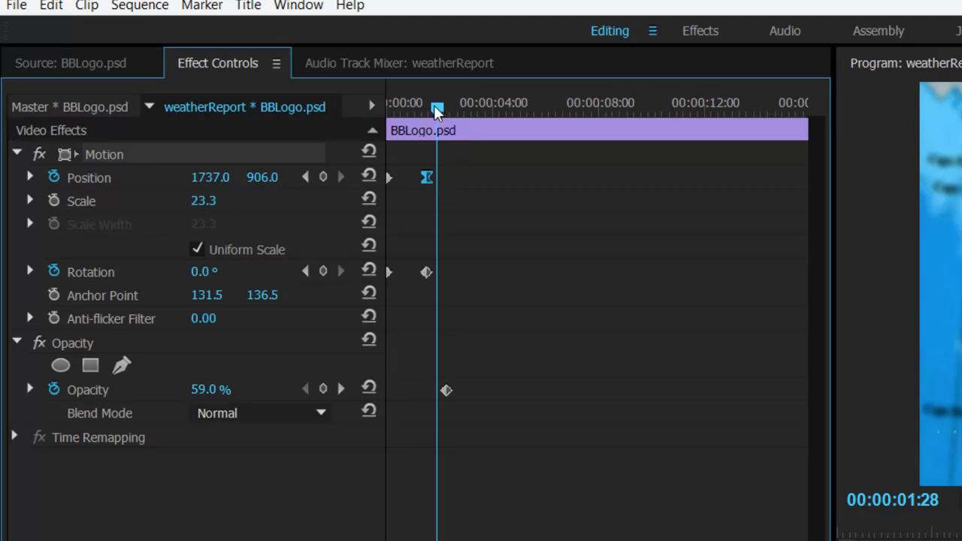
pyautogui.moveTo(436, 107); pyautogui.dragTo(382, 105)
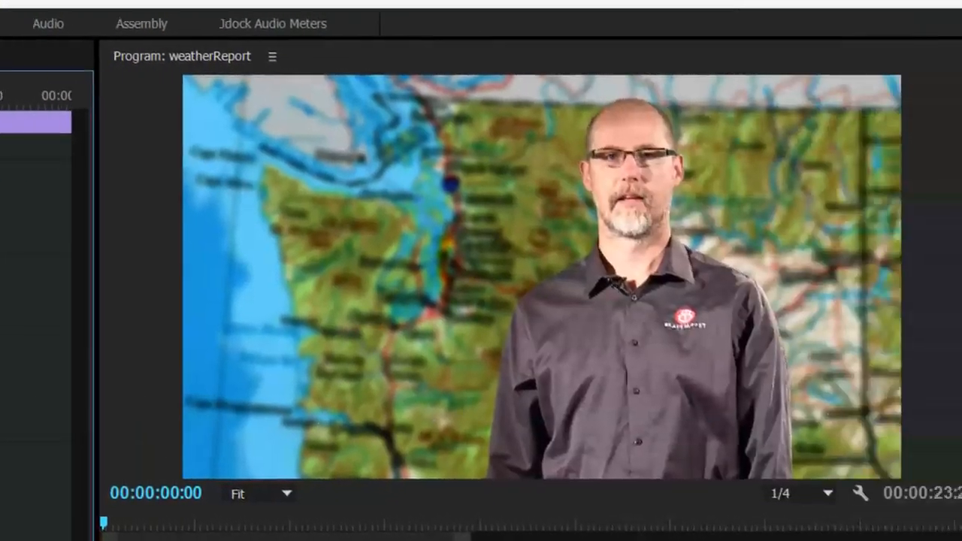
pyautogui.press('space')
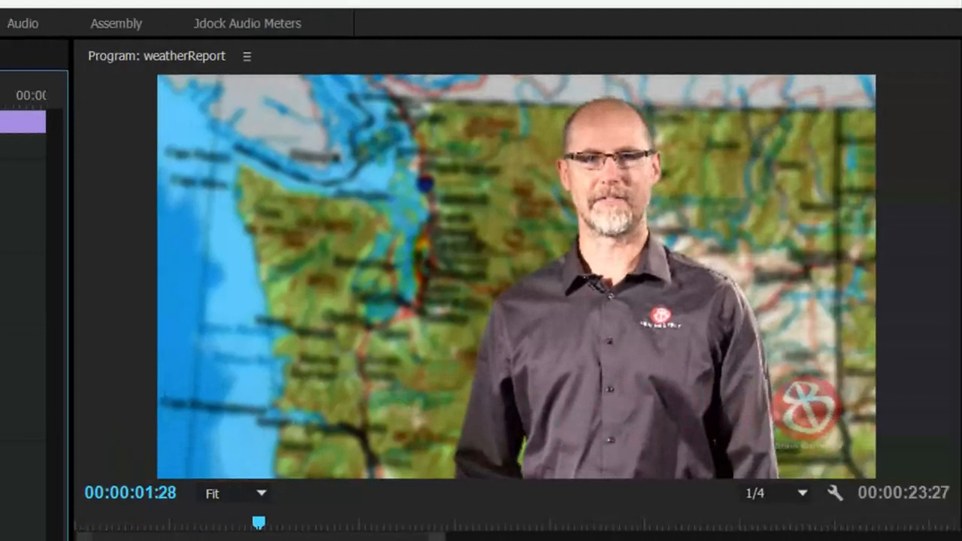